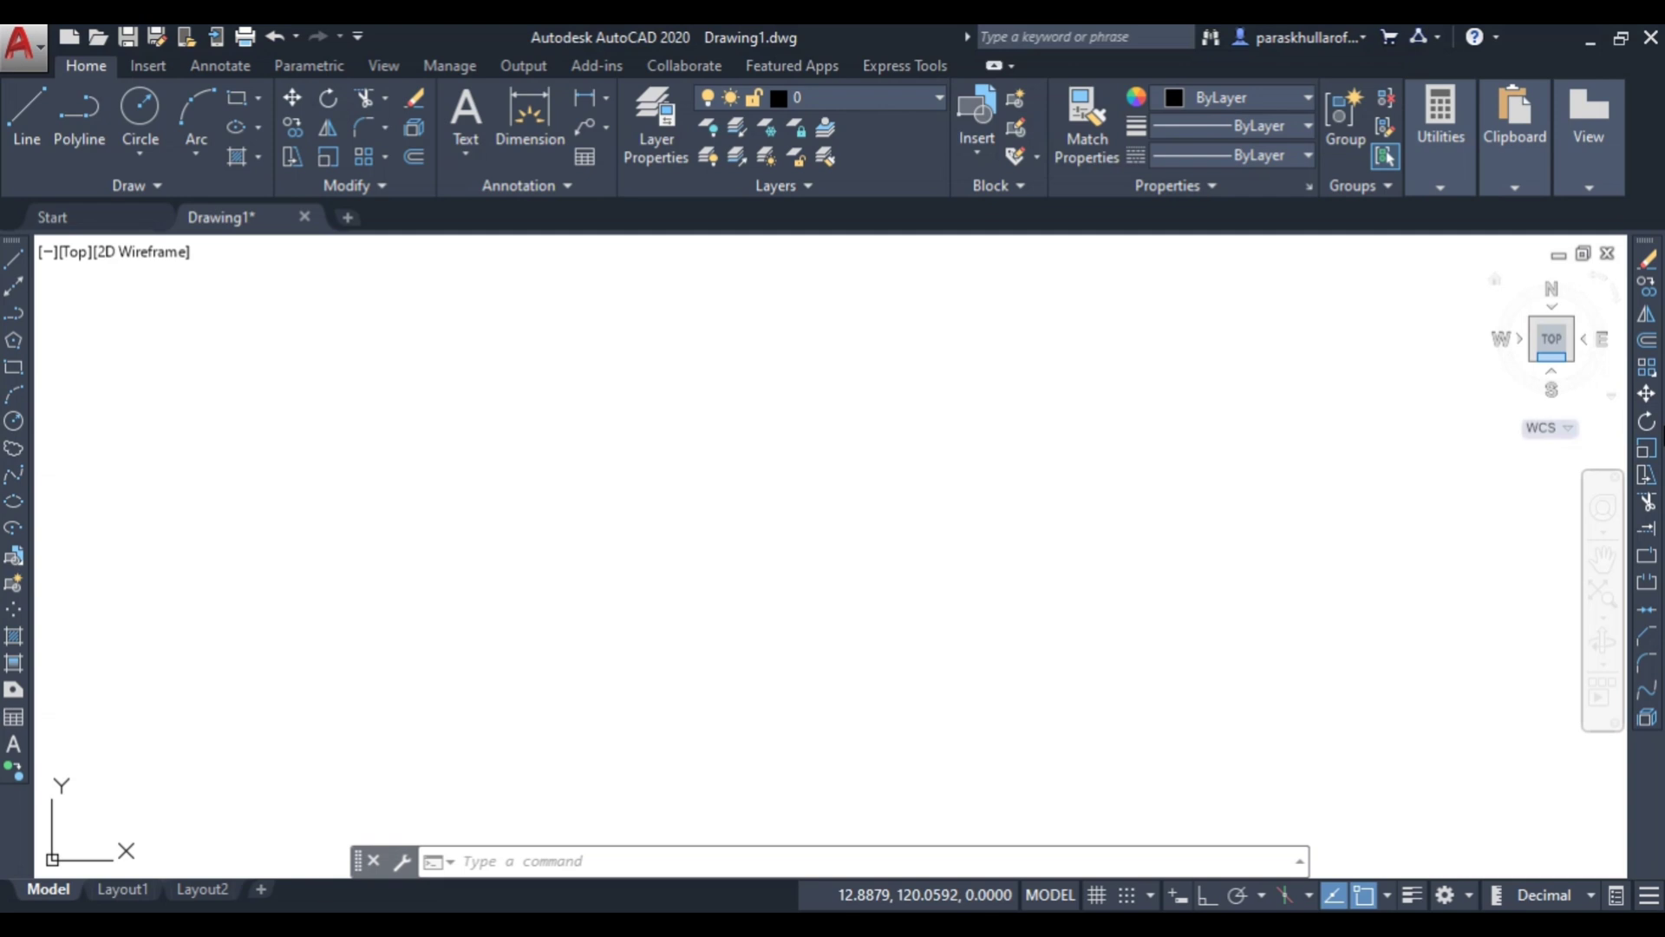
# Step: Draw a closed stepped L-shaped polyline with Ortho on, using two steps and returning to its start
pyautogui.click(14, 316)
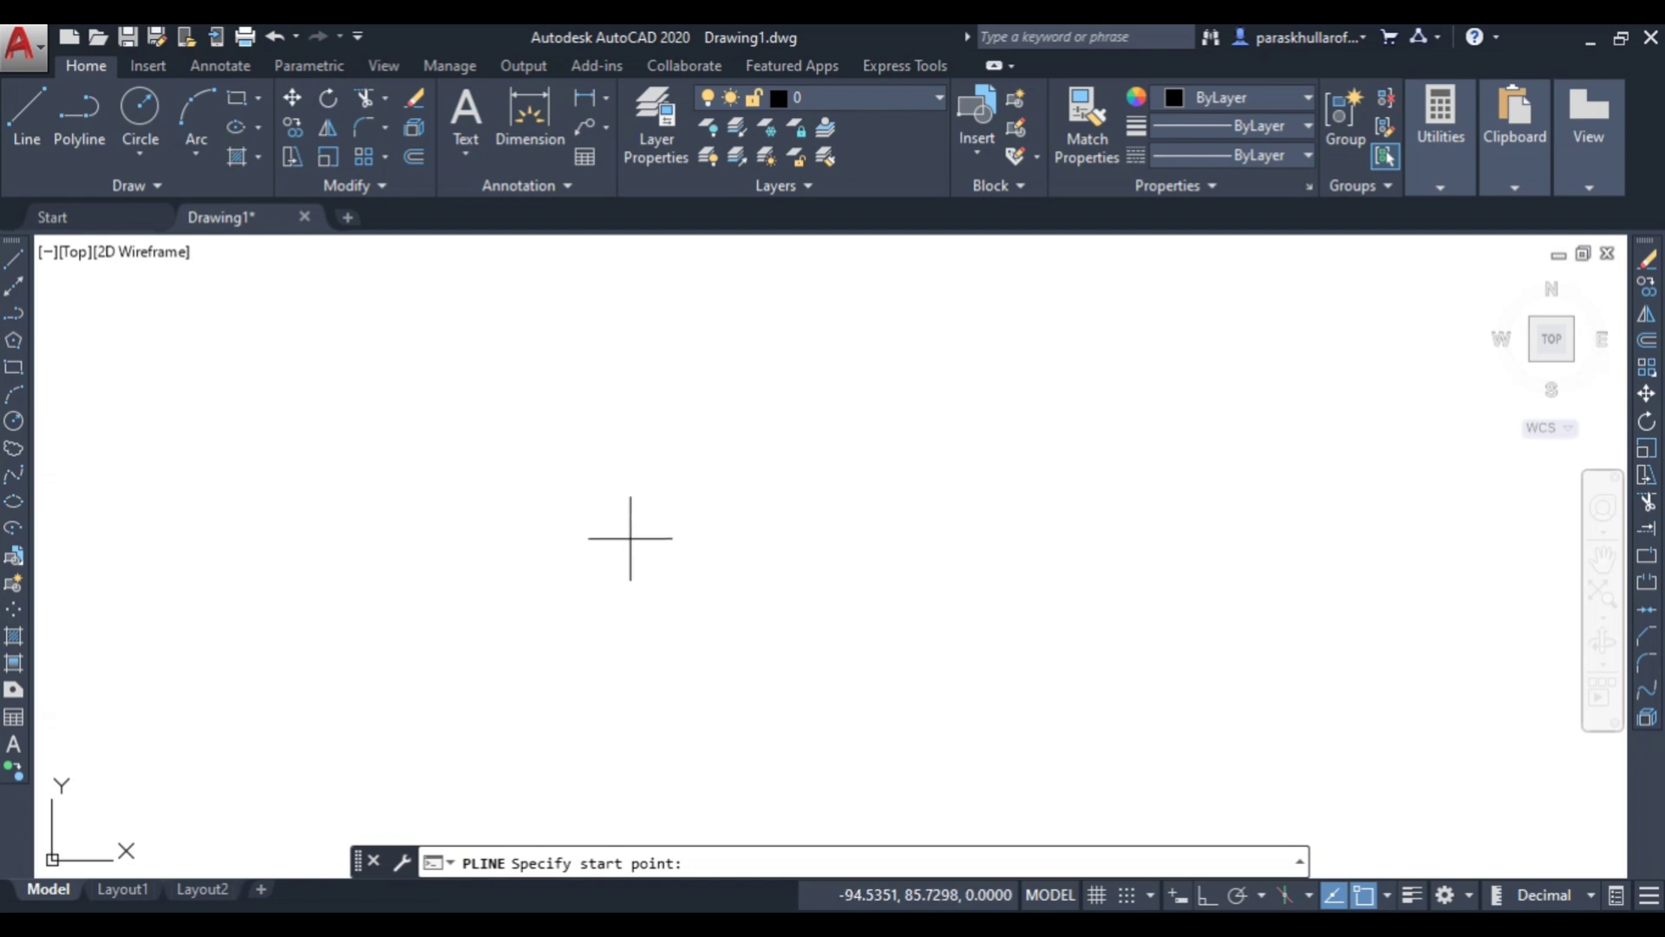
pyautogui.click(355, 343)
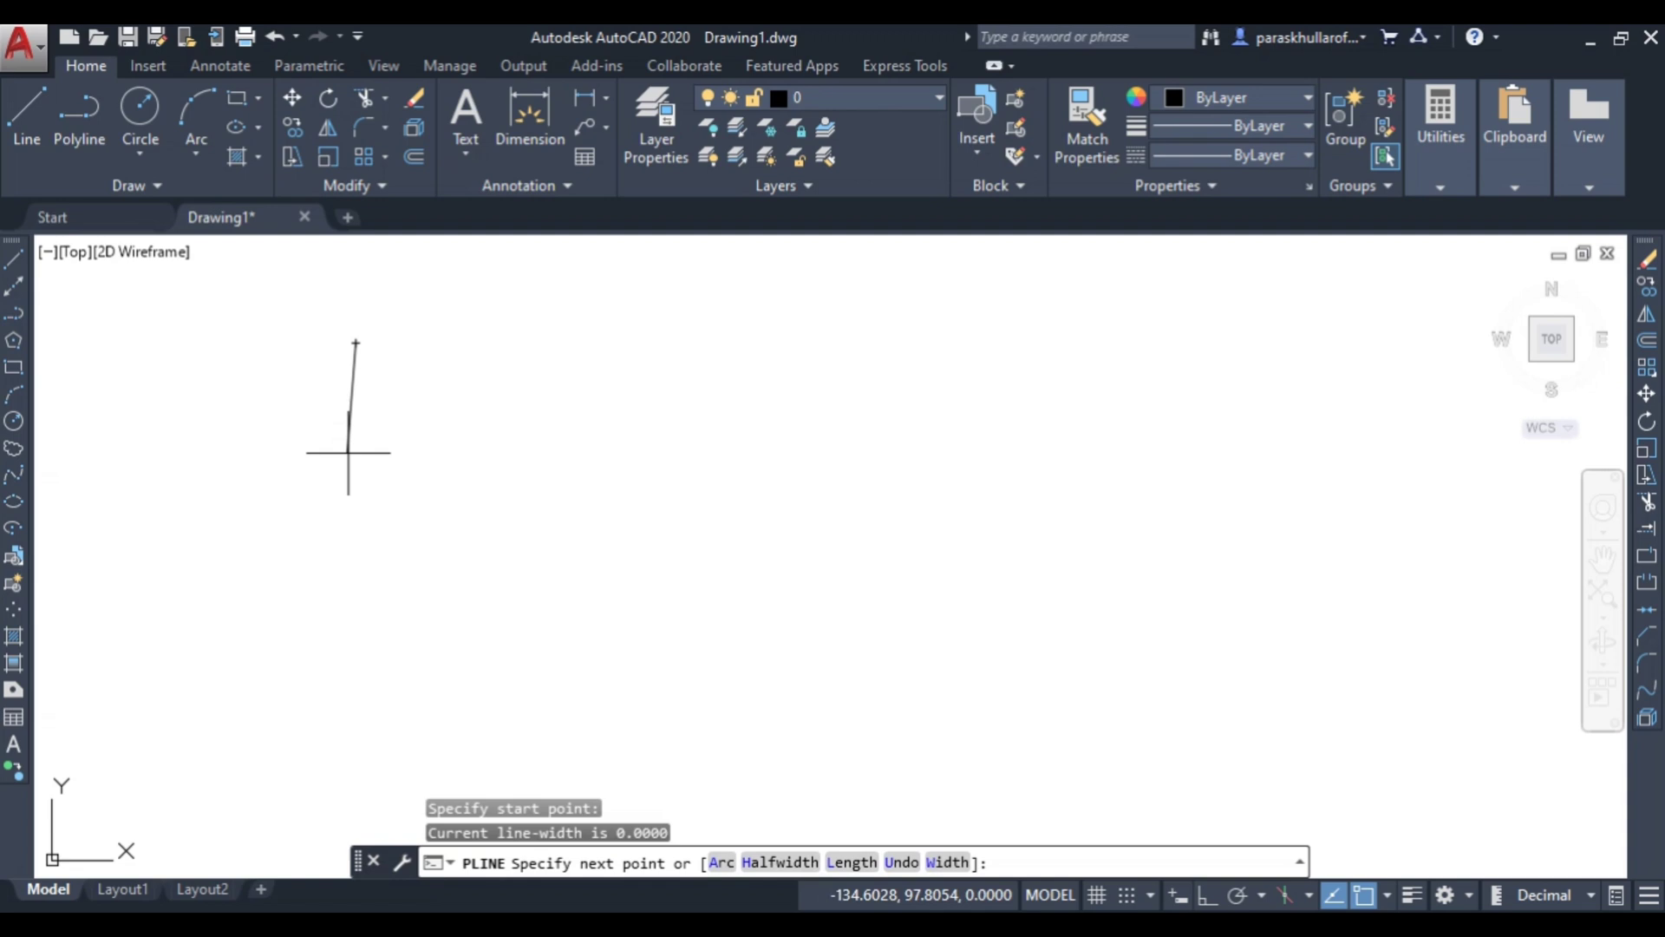
pyautogui.click(1209, 892)
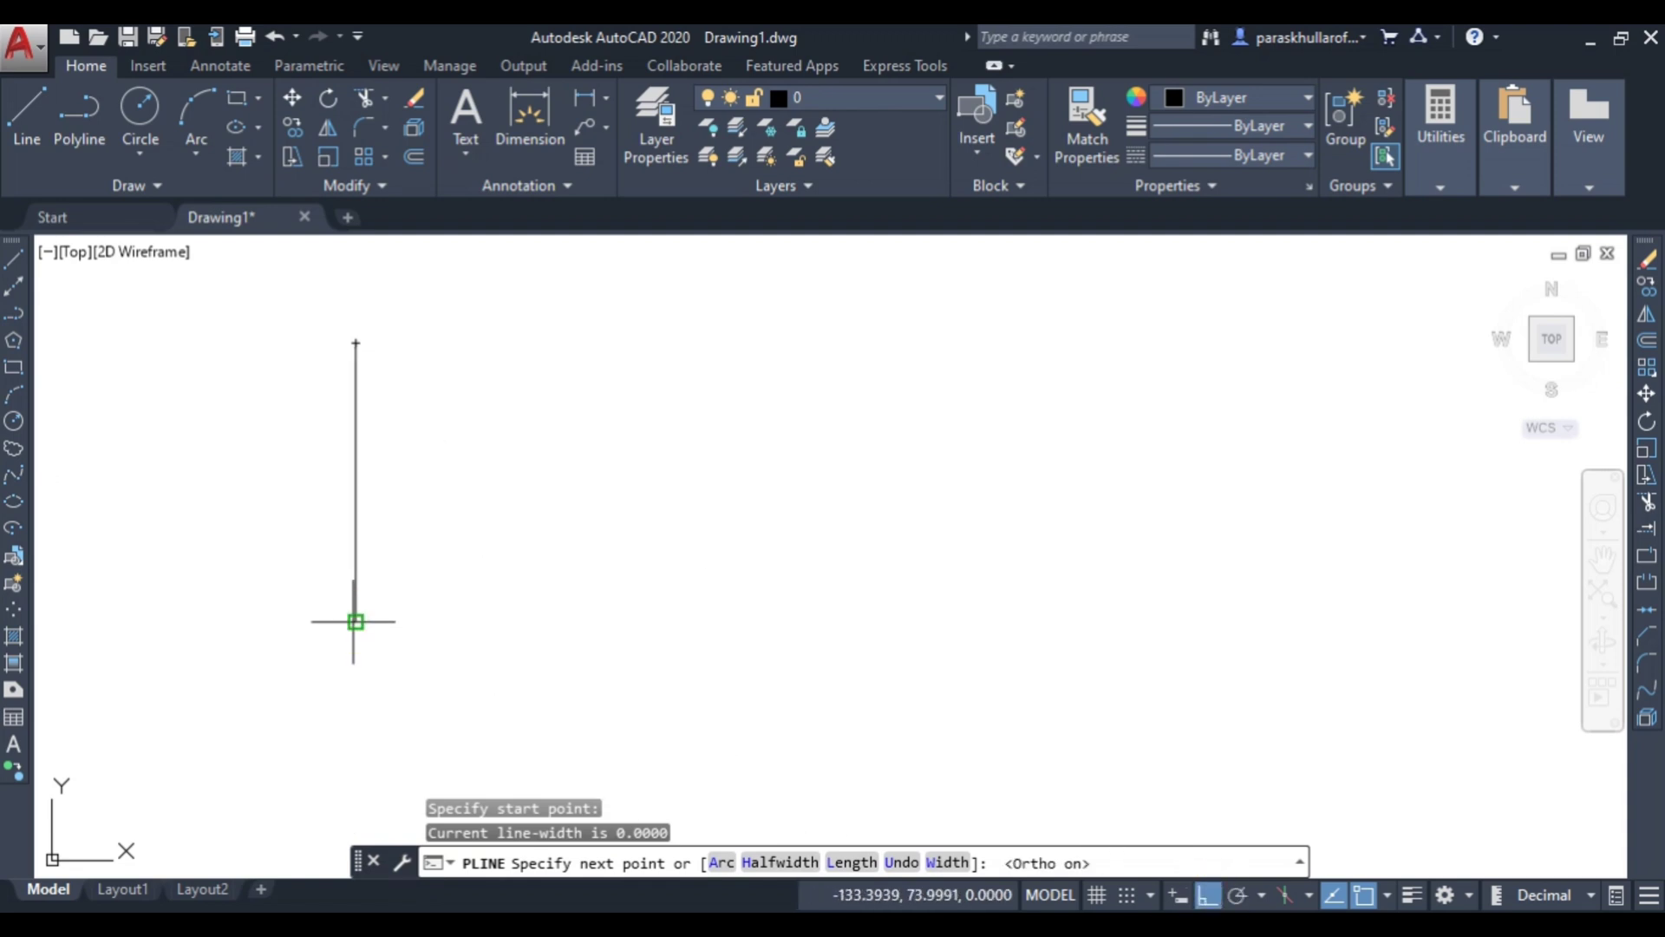
pyautogui.click(354, 621)
pyautogui.click(900, 621)
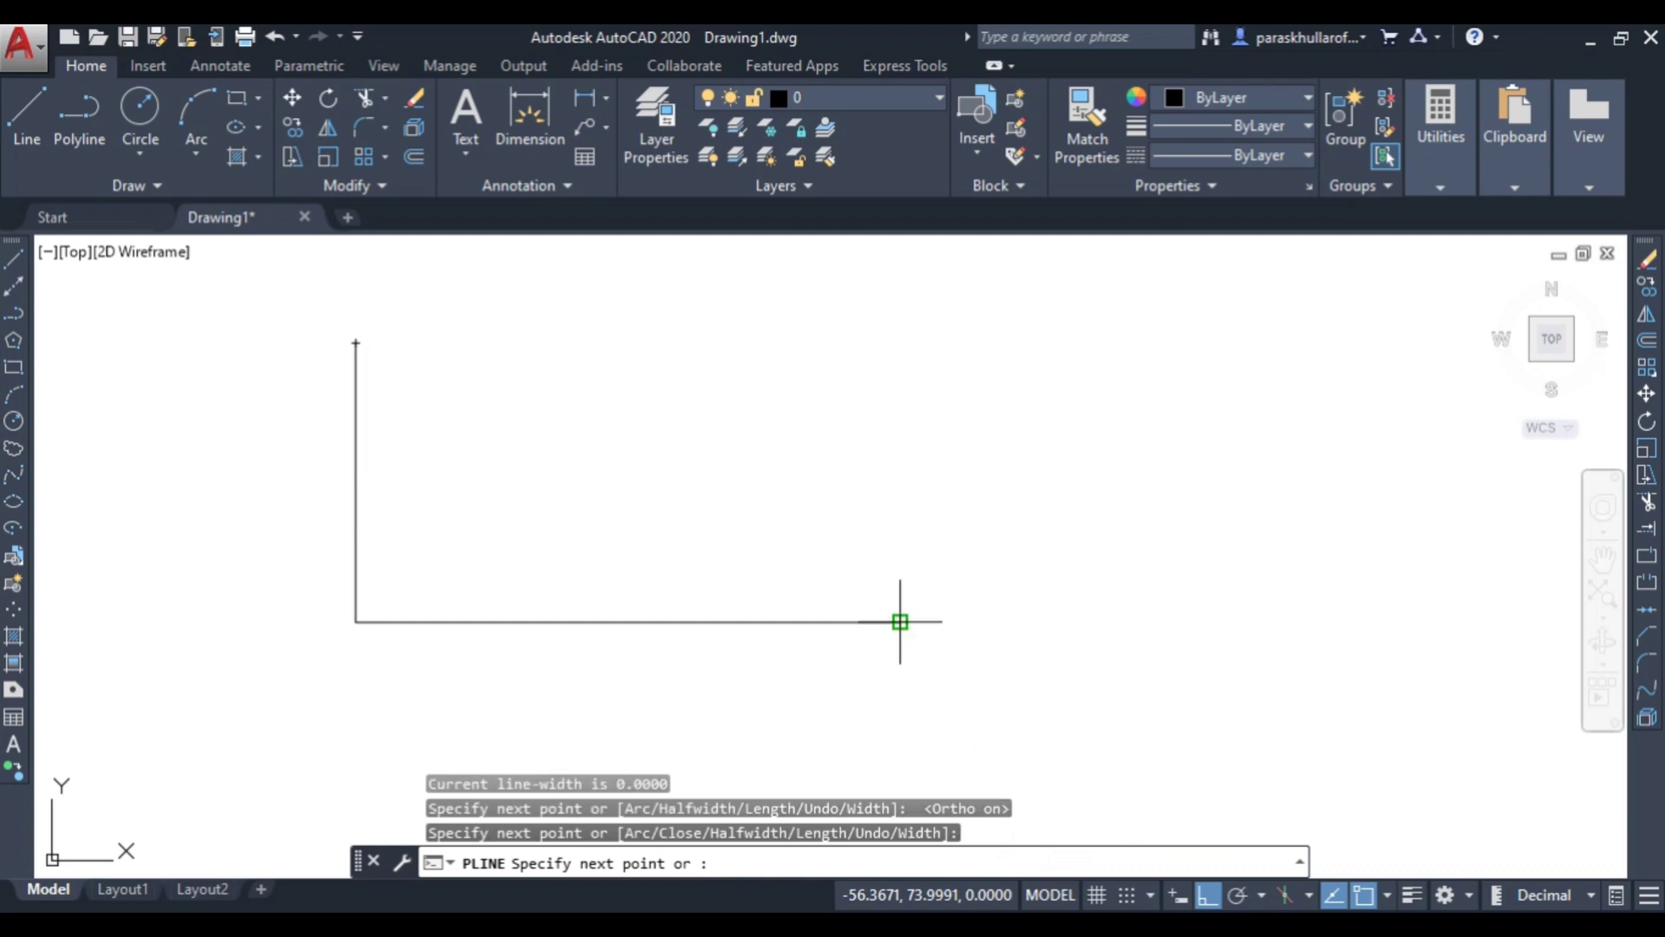
pyautogui.click(881, 564)
pyautogui.click(574, 564)
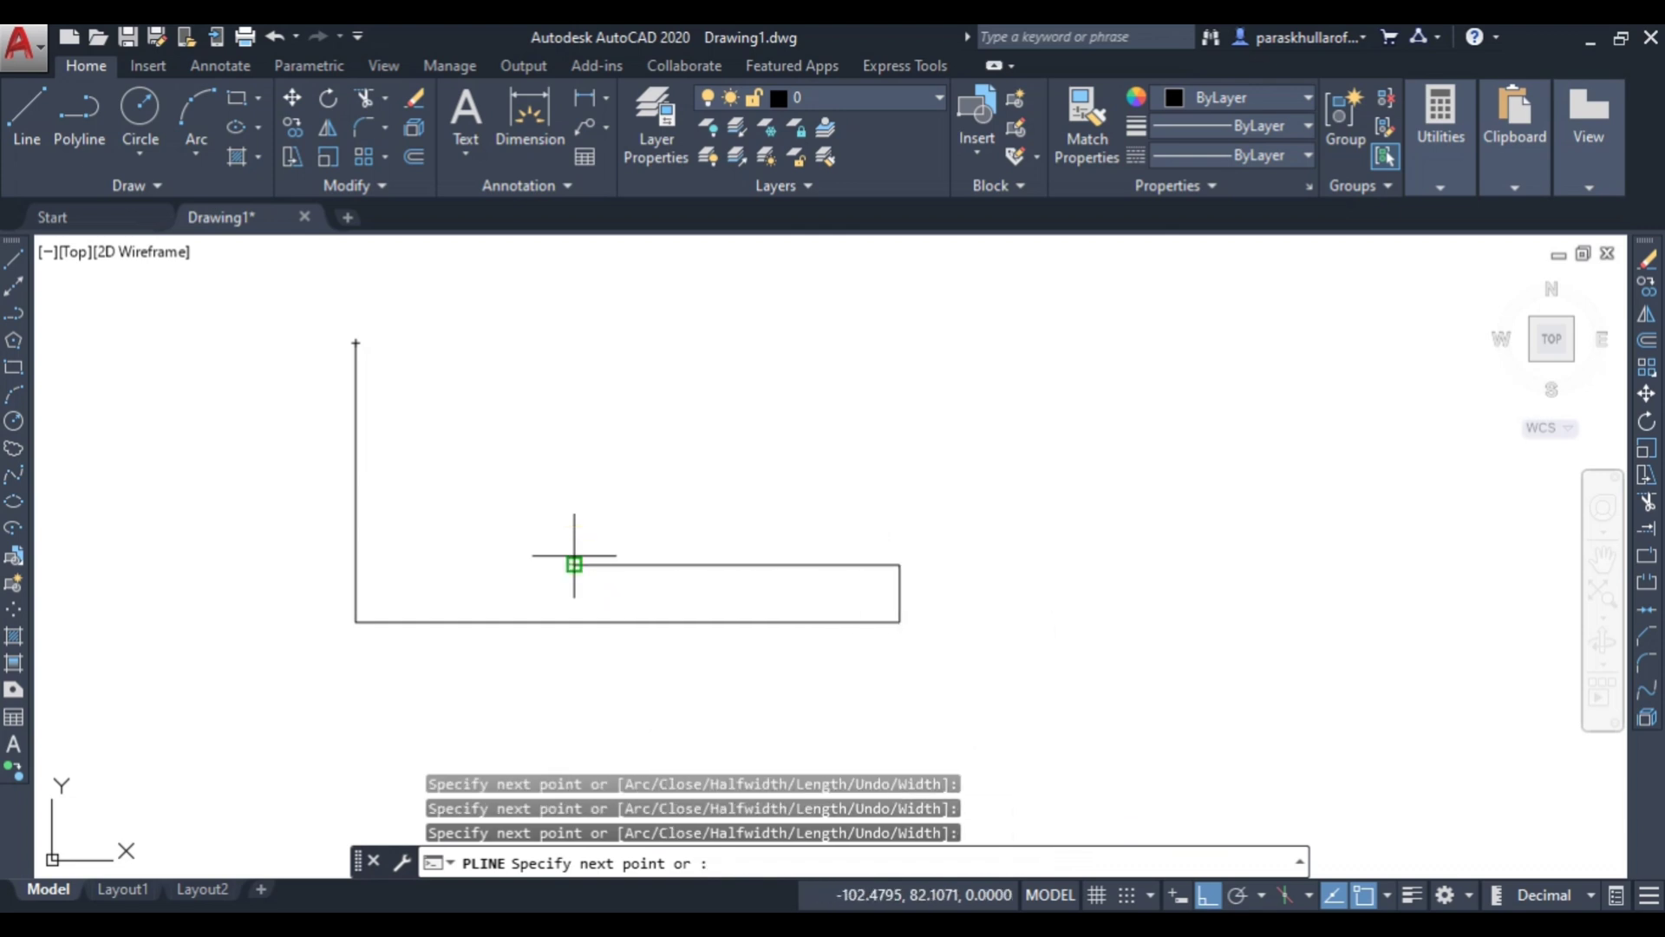
pyautogui.click(575, 455)
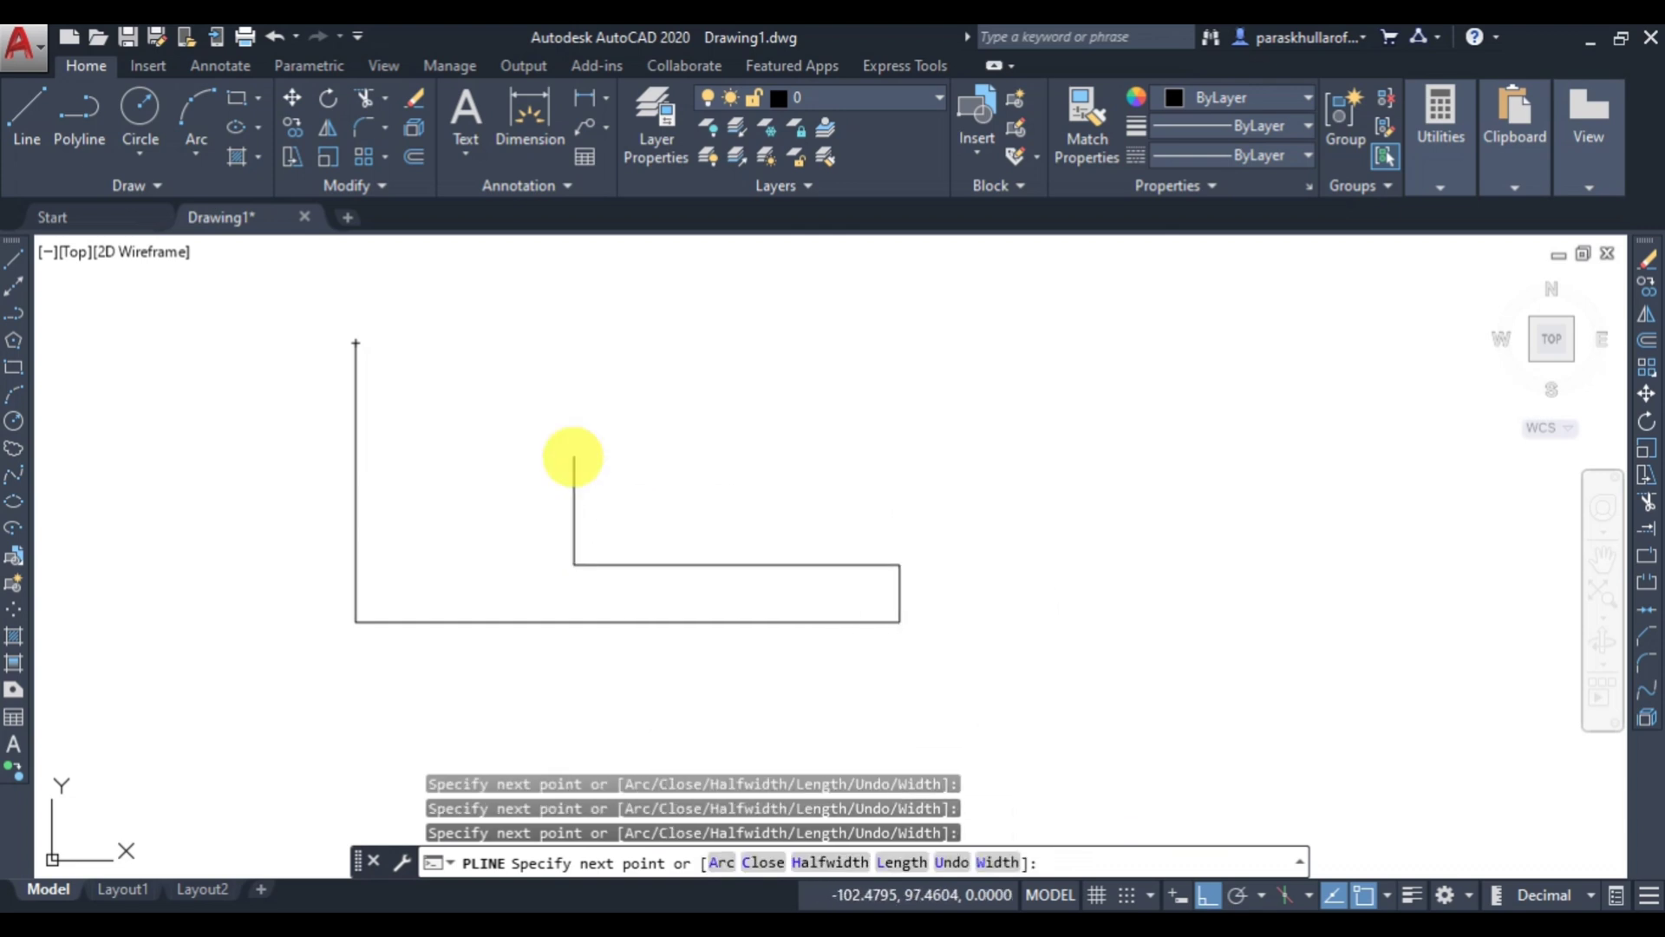
pyautogui.click(436, 454)
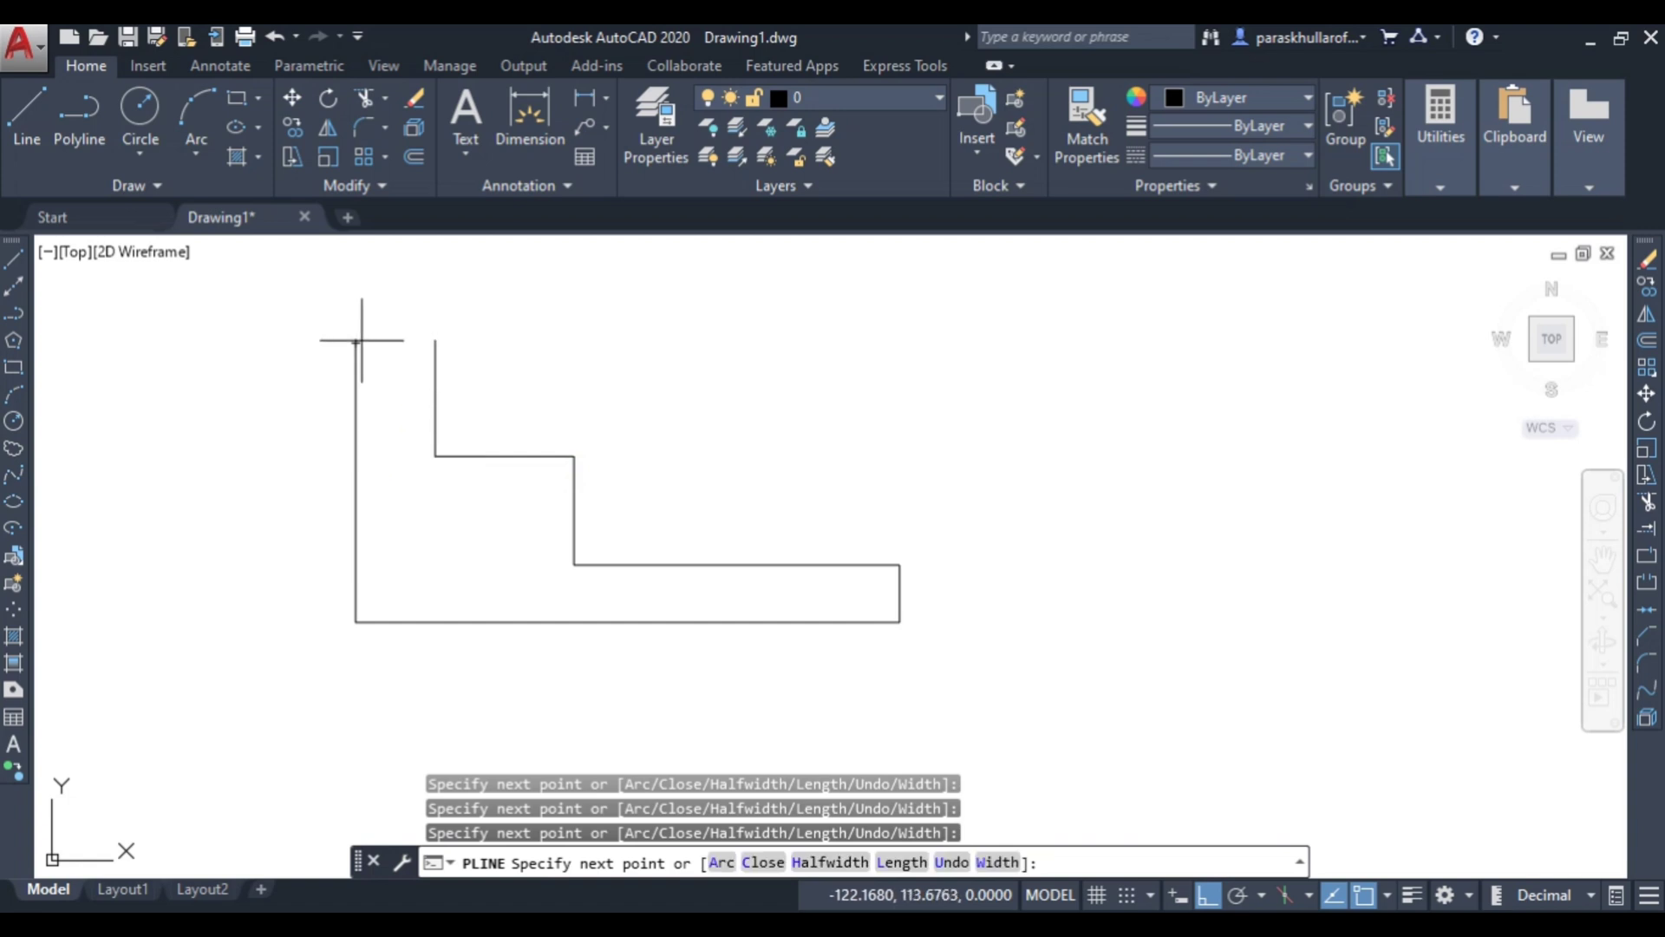
pyautogui.click(436, 341)
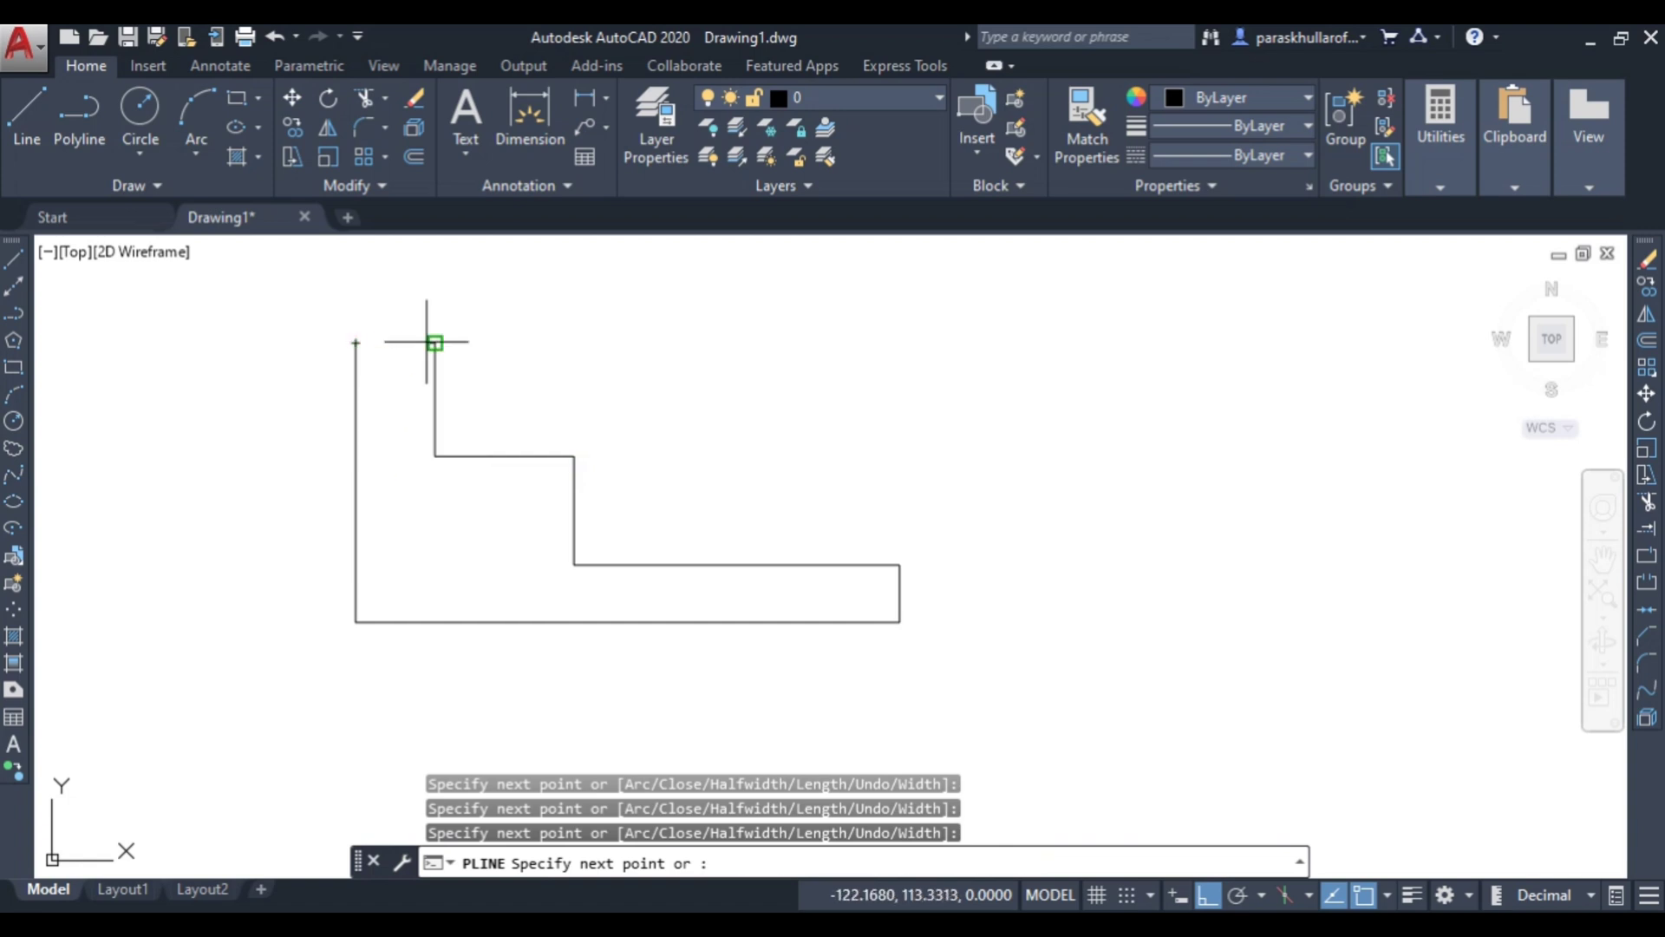
pyautogui.click(356, 343)
pyautogui.press('Escape')
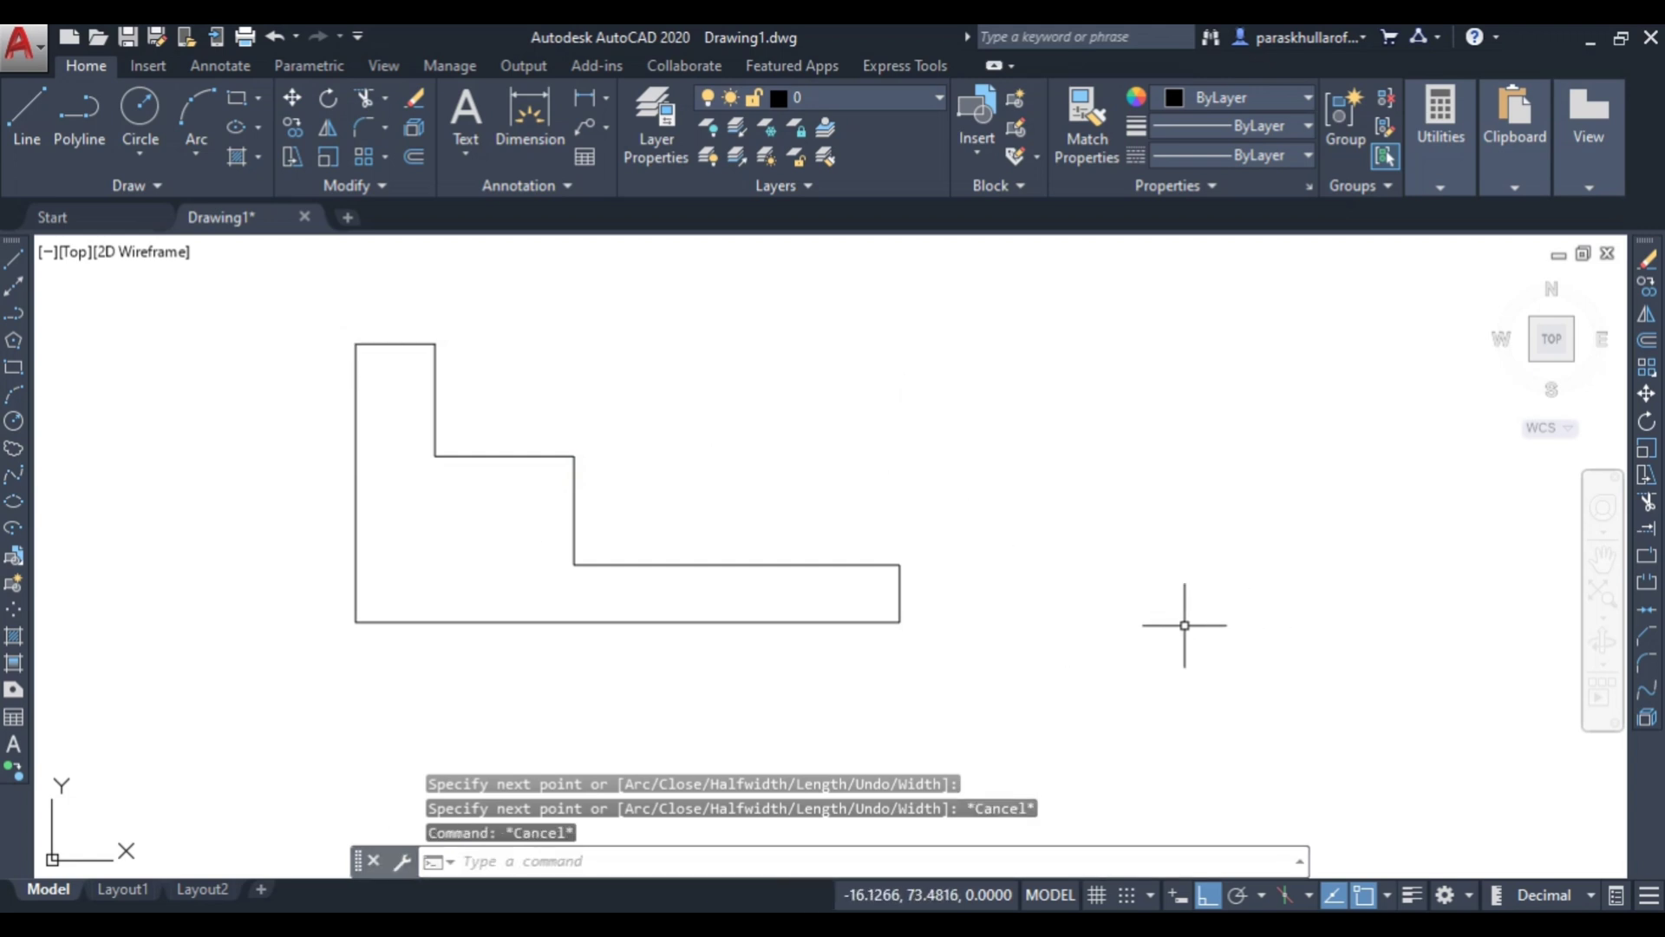
# Step: Pan the view right and start Rotate with the stepped polyline selected
pyautogui.moveTo(1073, 607); pyautogui.dragTo(1215, 595, button='middle')
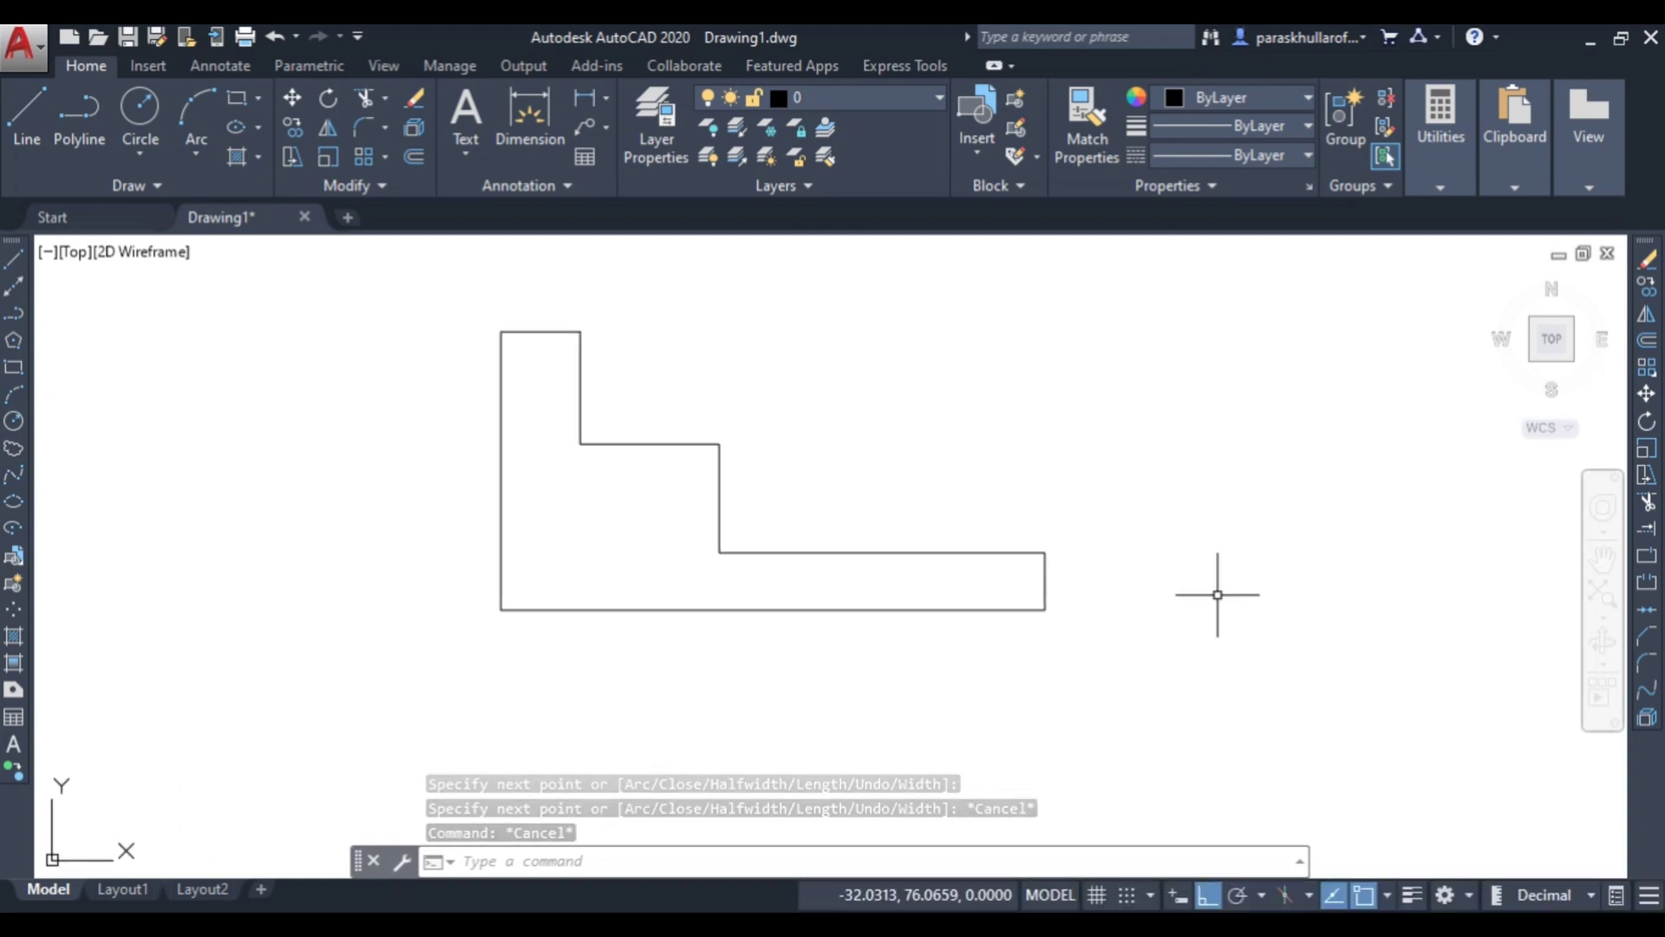
pyautogui.click(1646, 423)
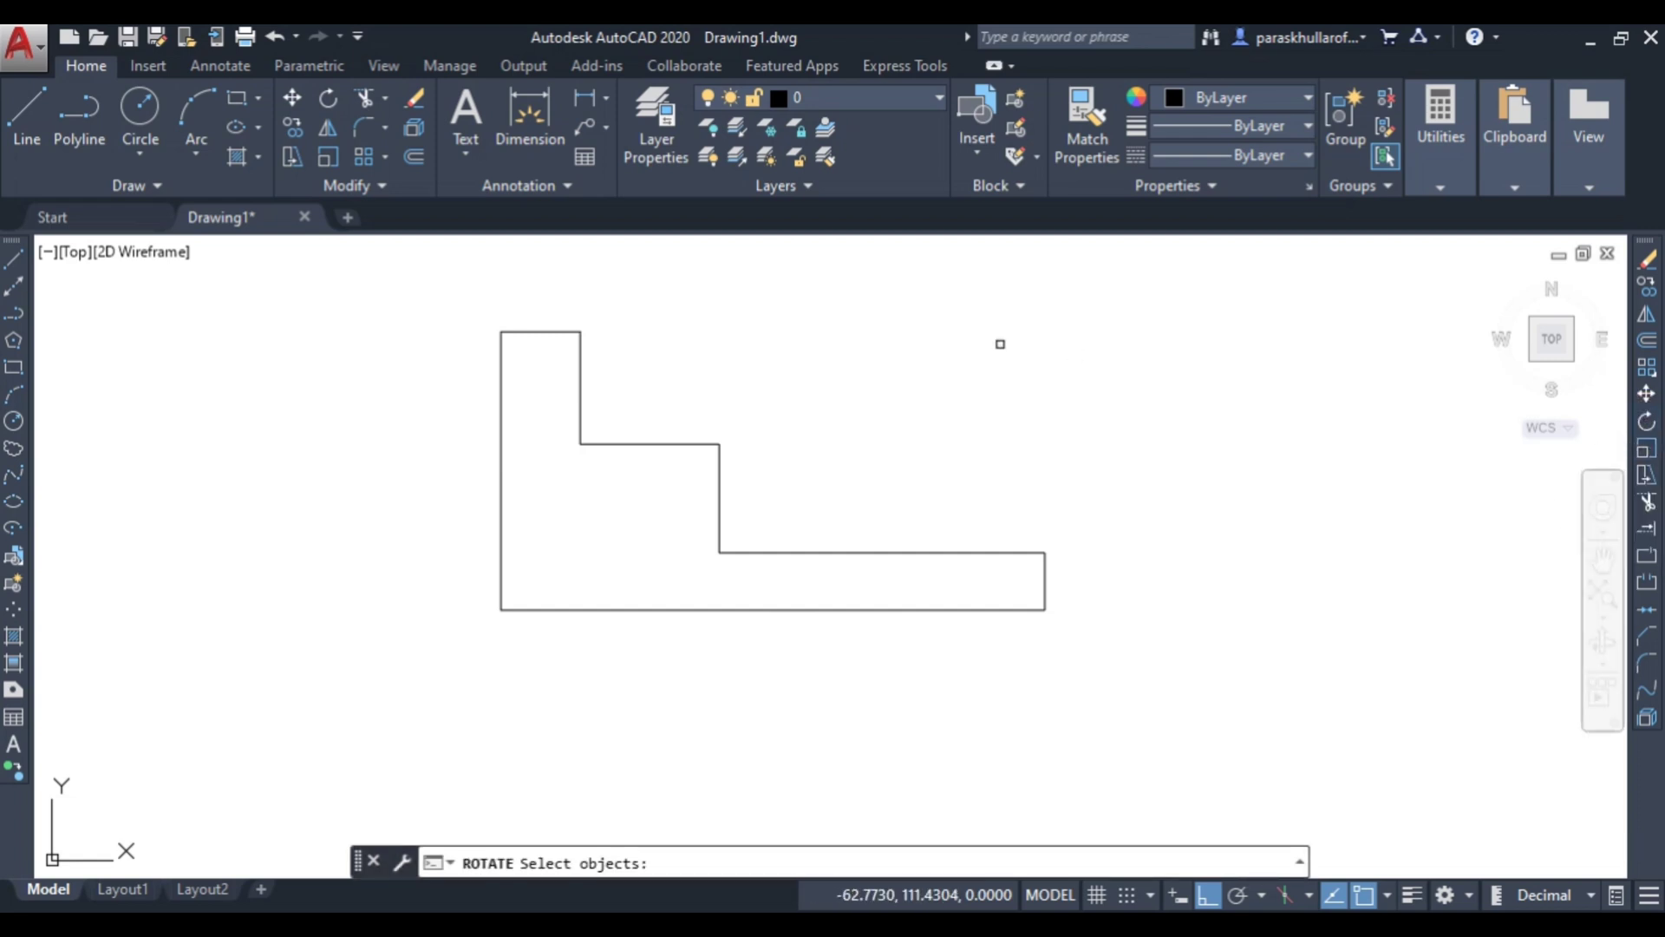
pyautogui.click(622, 446)
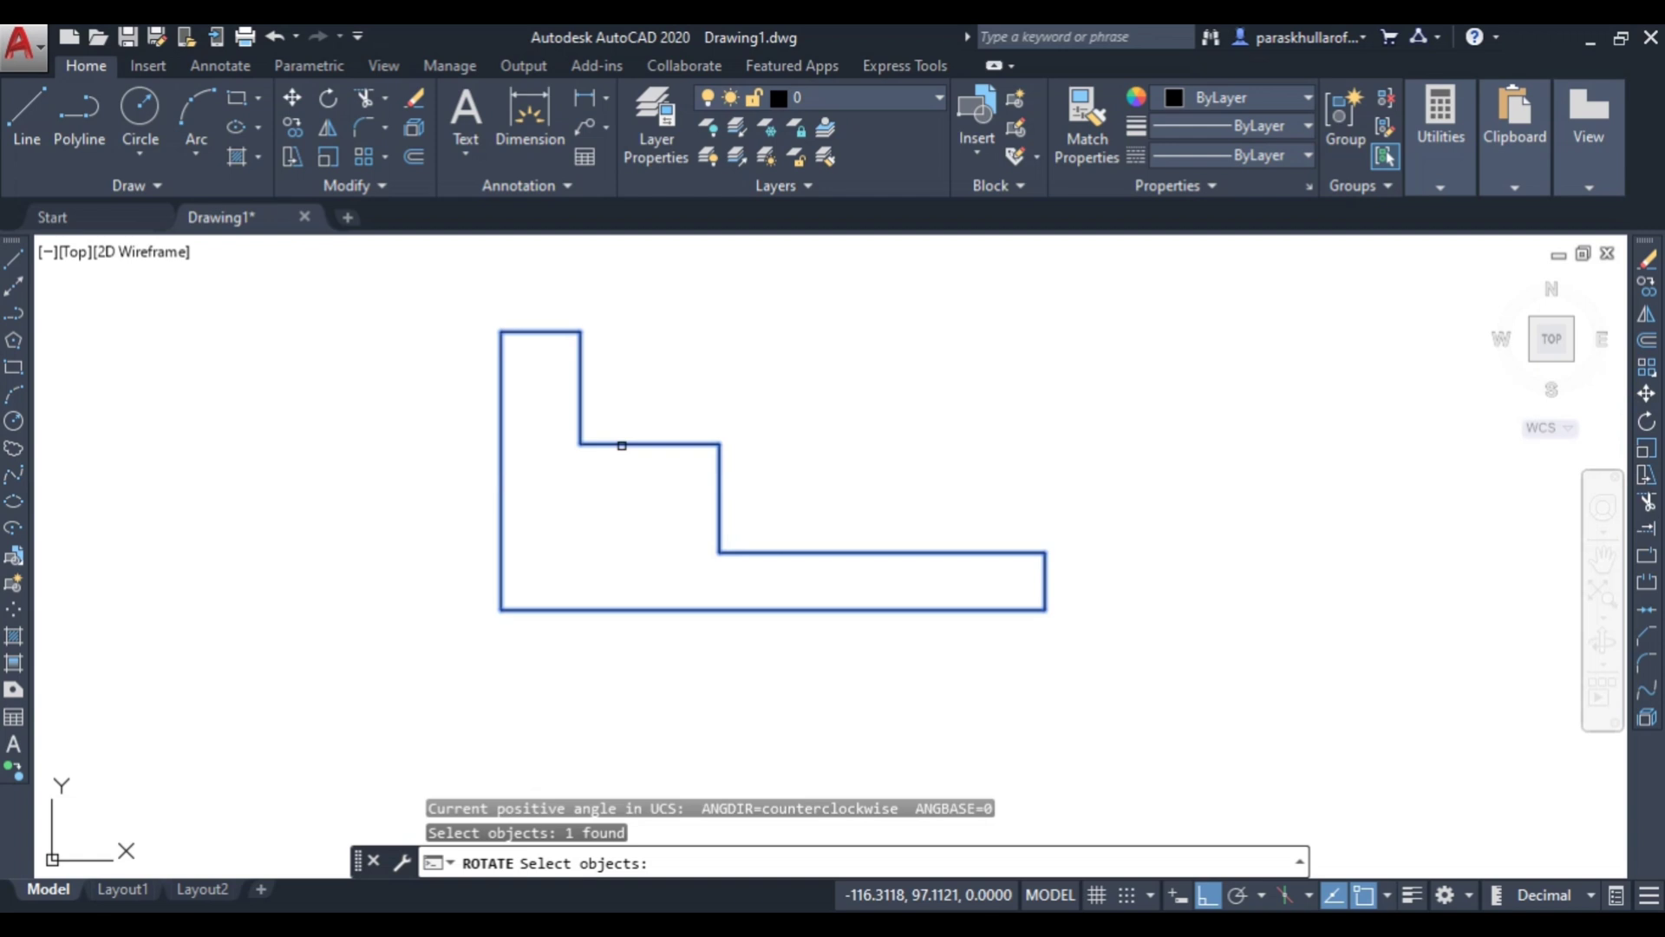
pyautogui.press('Return')
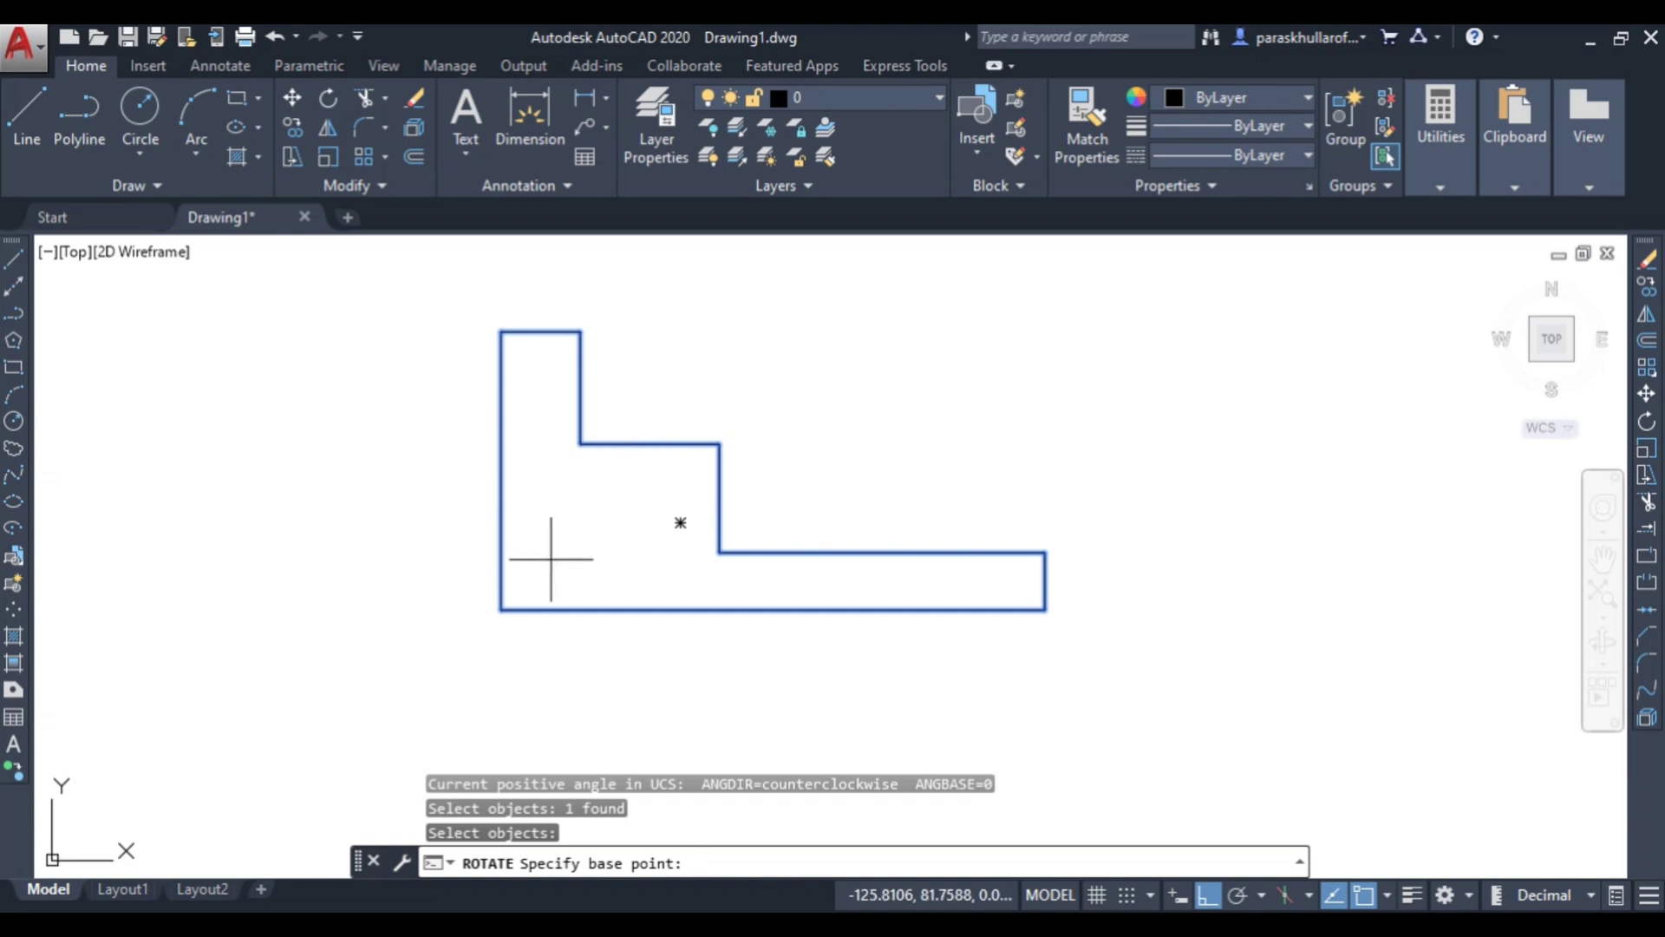
# Step: Turn the polyline 30° about its bottom-left endpoint, with Ortho switched off
pyautogui.click(500, 609)
pyautogui.click(502, 608)
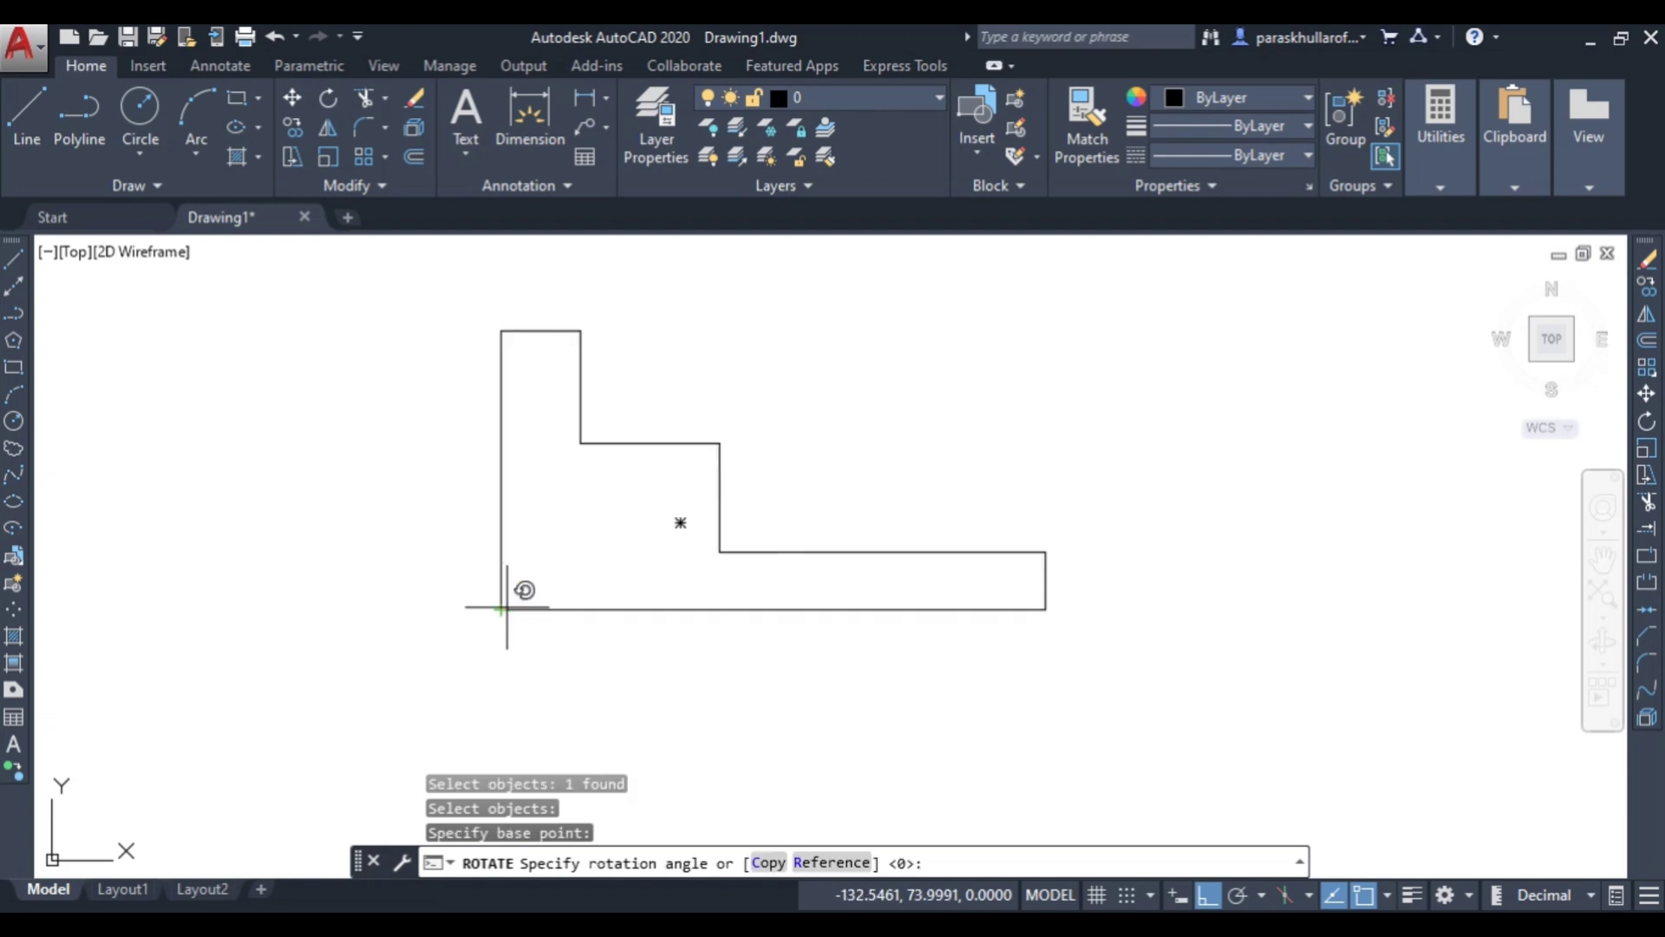
pyautogui.click(1207, 895)
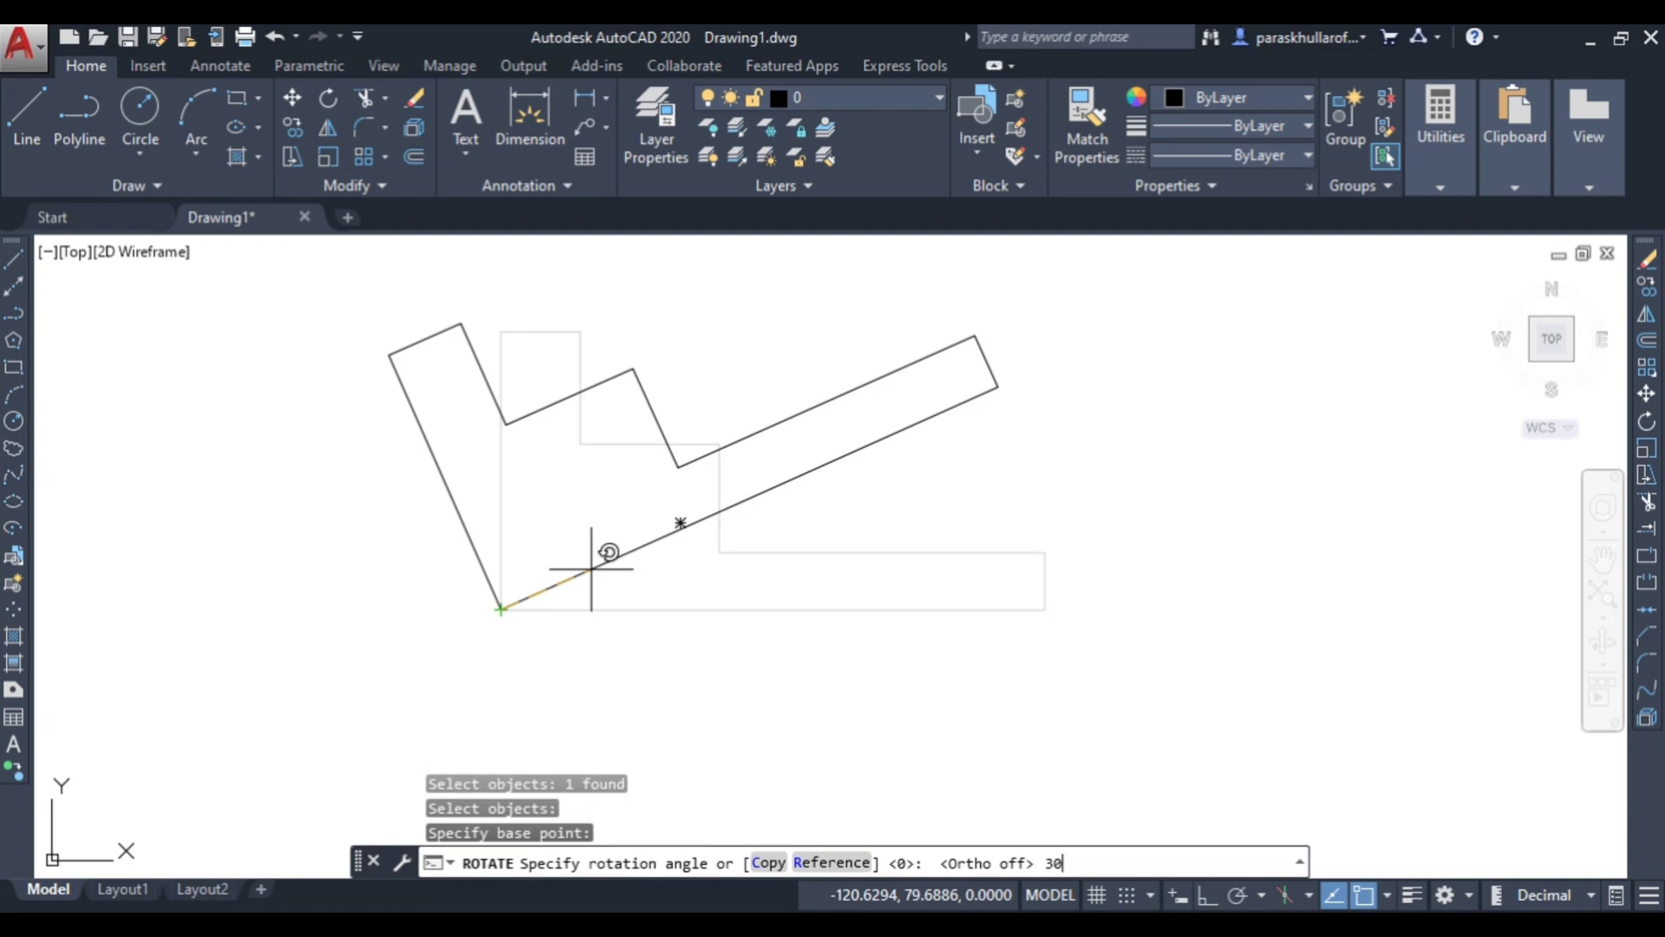
pyautogui.press('Return')
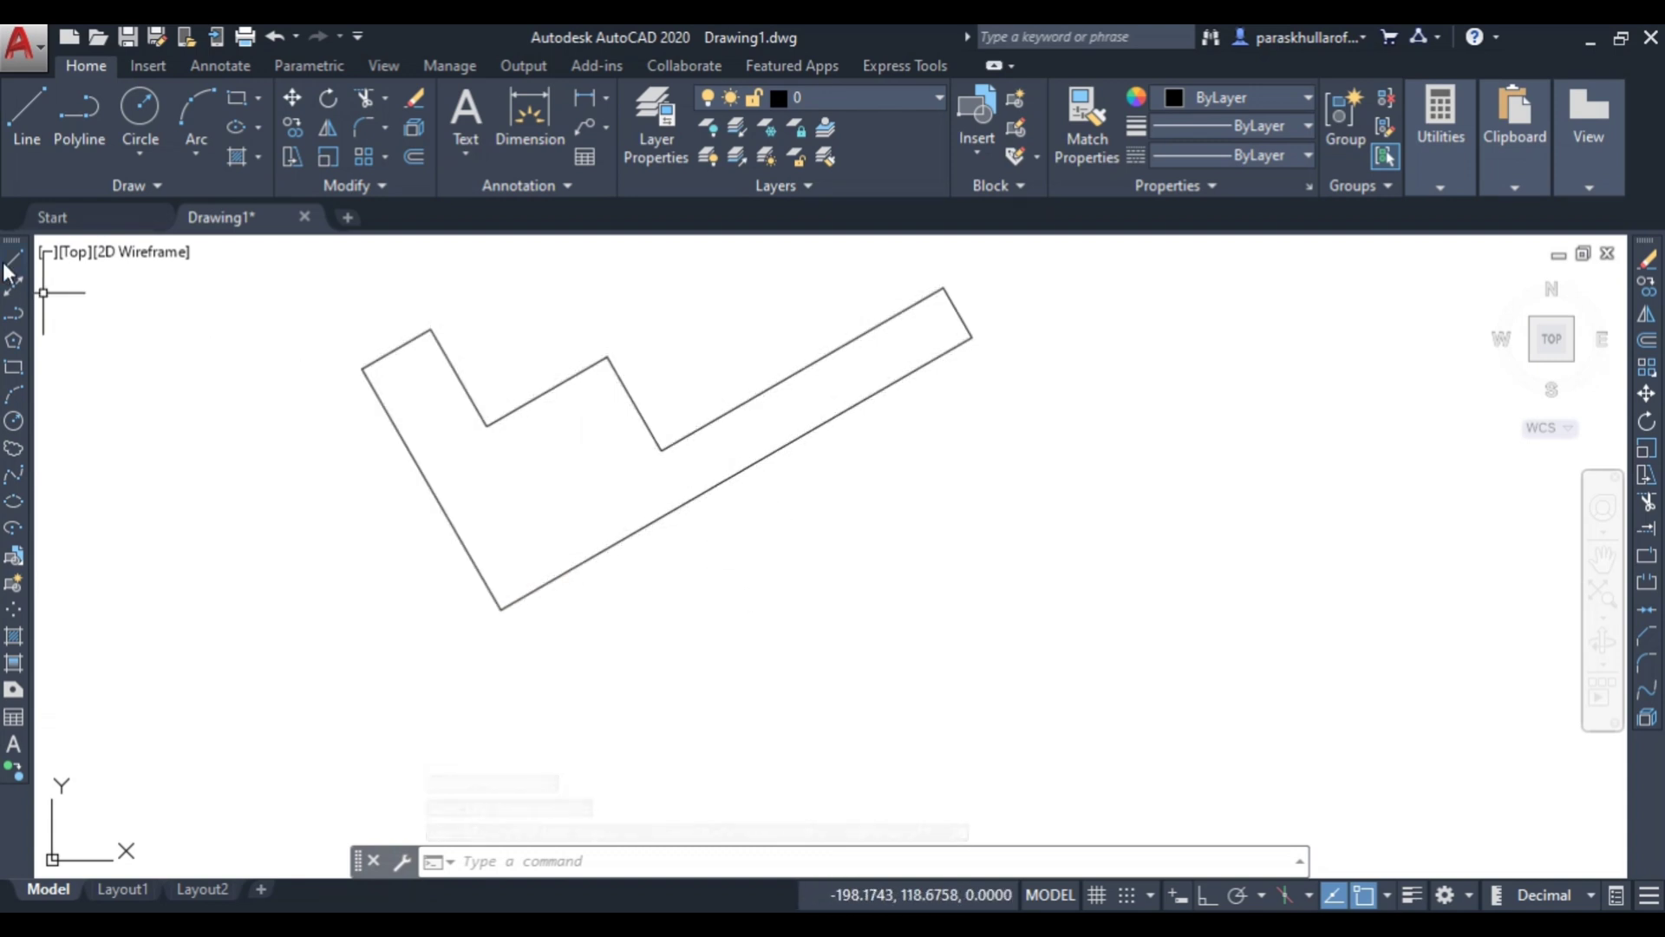
# Step: Draw a horizontal line with Ortho on, running right from the rotated profile's bottom-left corner
pyautogui.write('line')
pyautogui.press('Return')
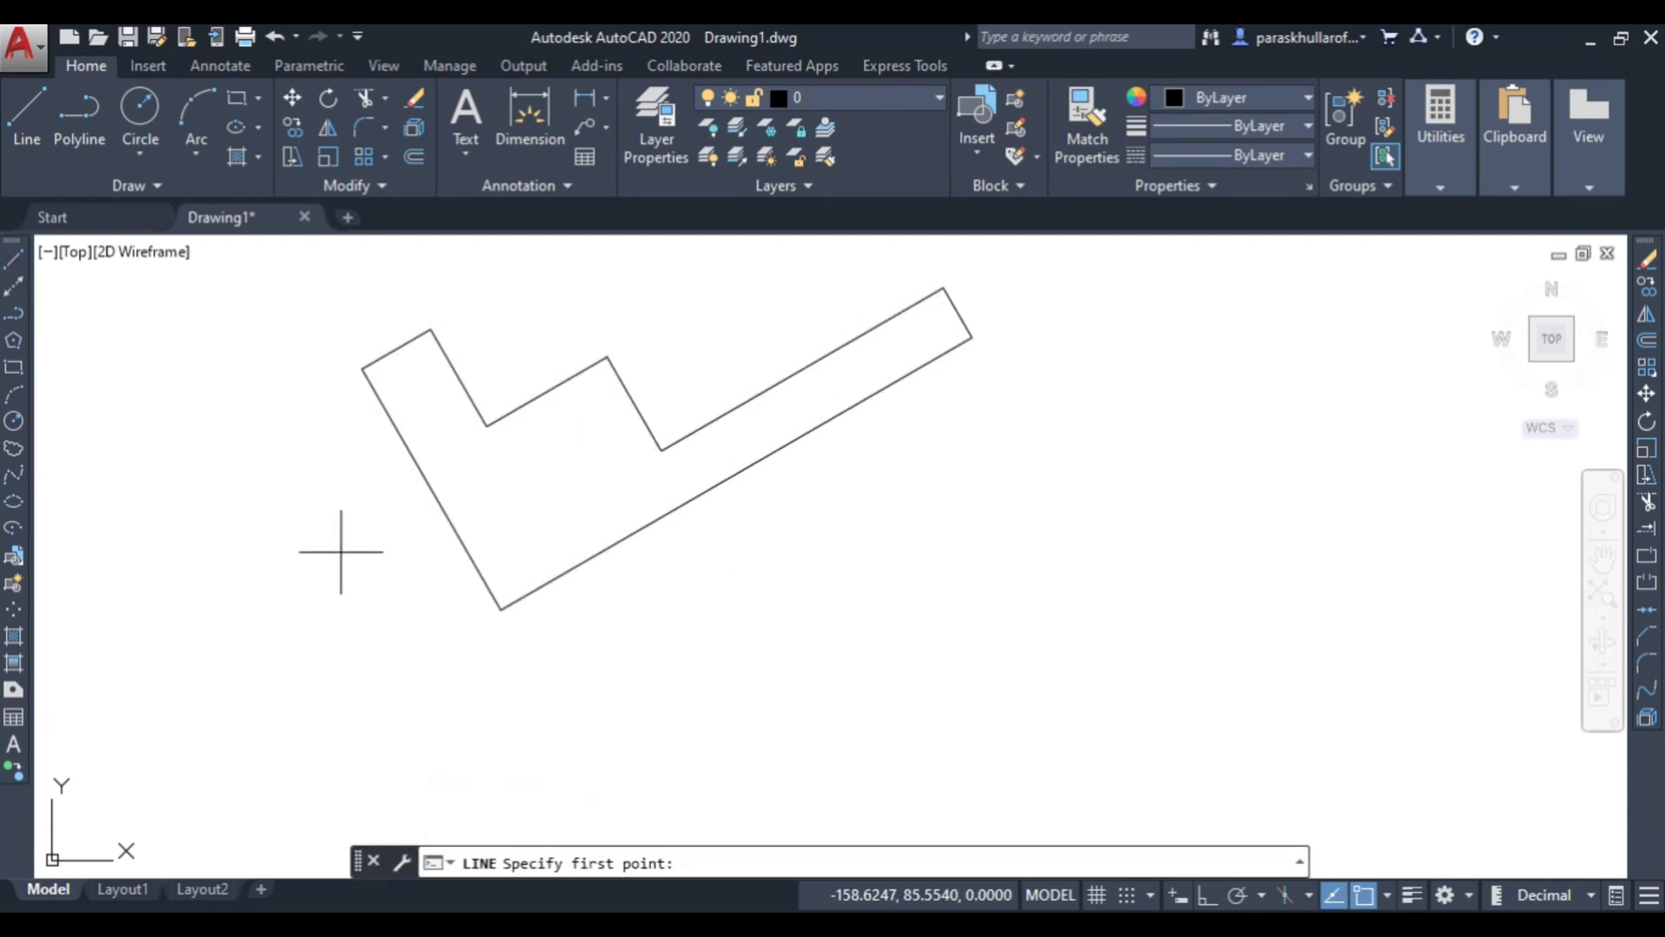
pyautogui.click(501, 609)
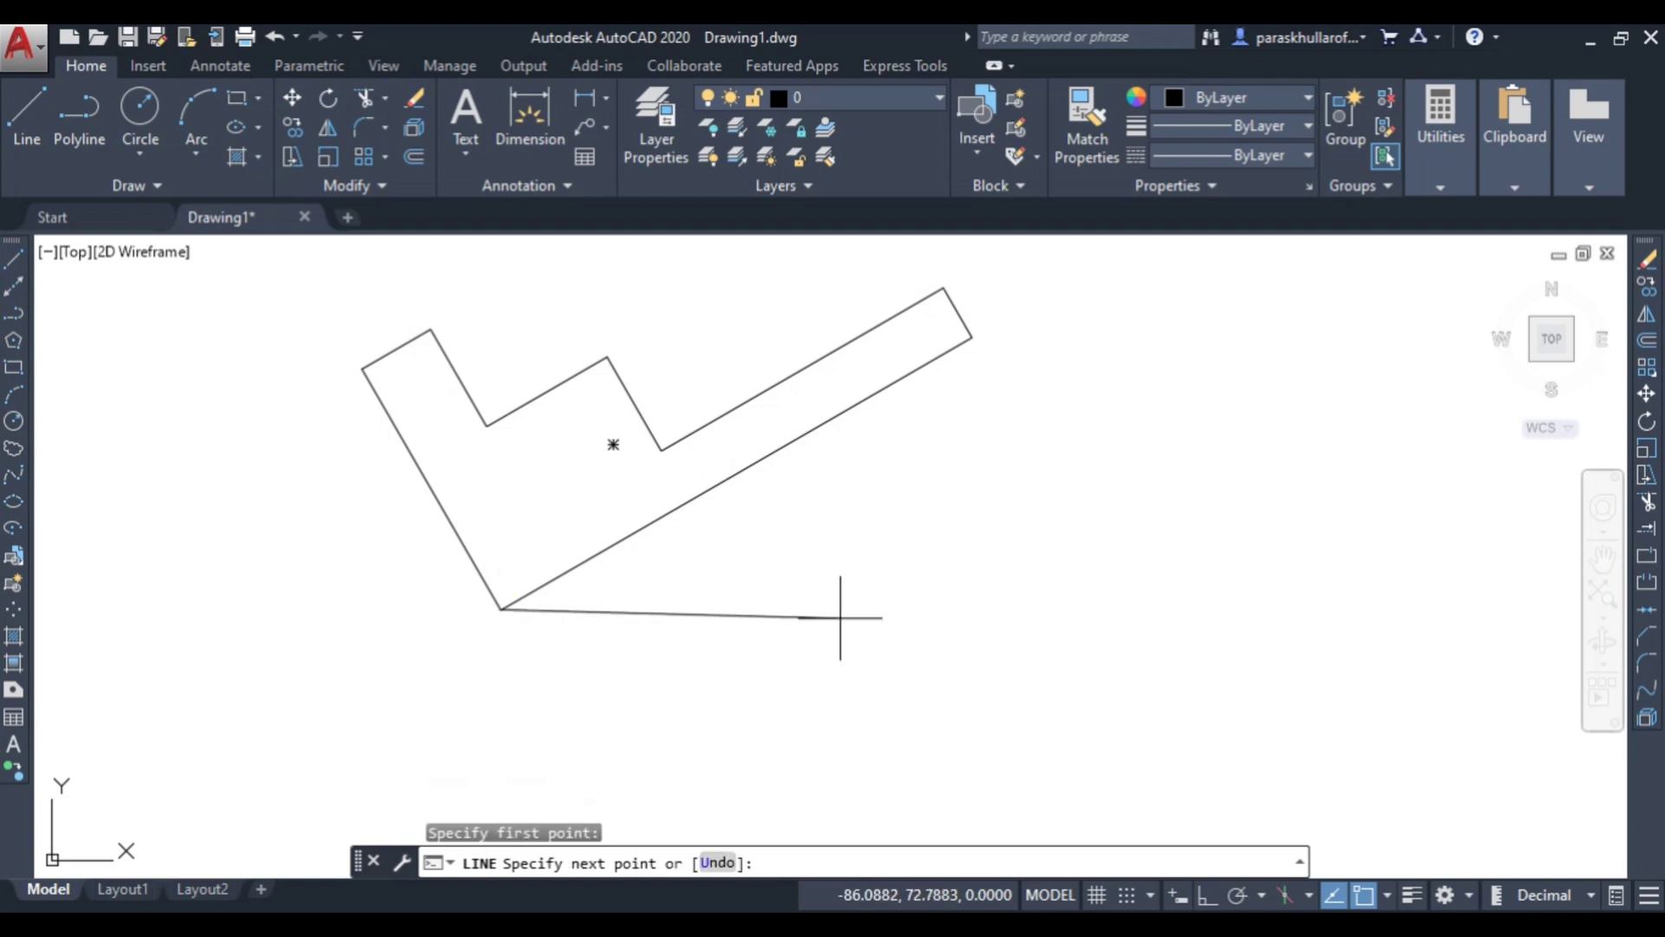
pyautogui.click(1207, 895)
pyautogui.click(874, 597)
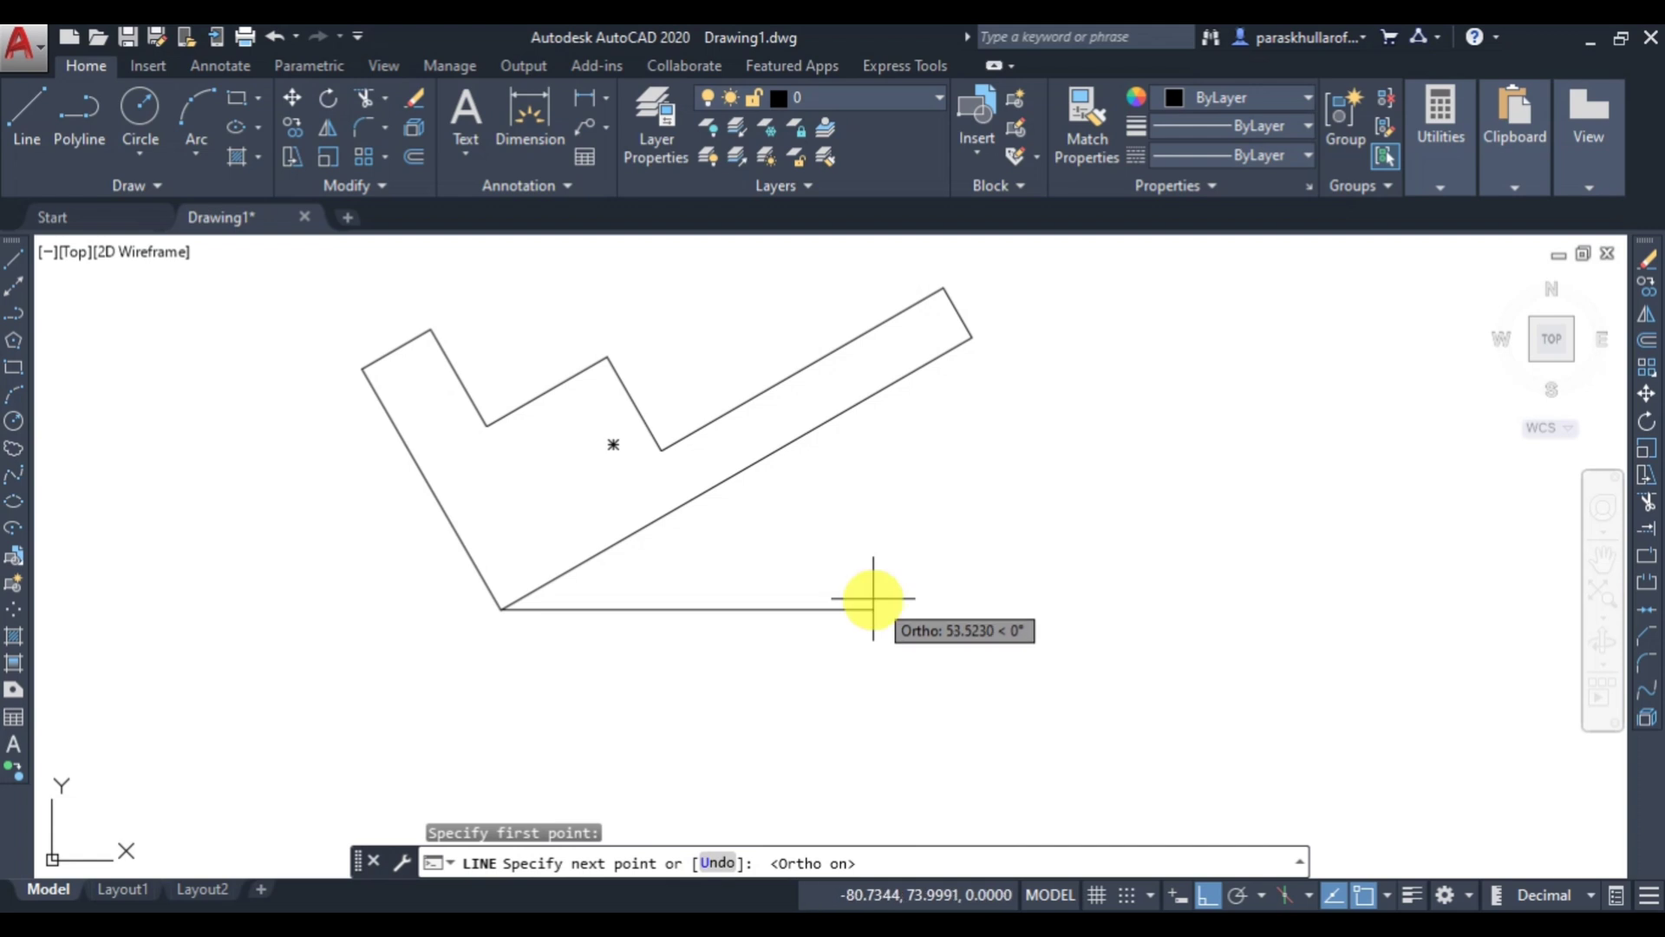
pyautogui.rightClick(965, 501)
pyautogui.click(1023, 516)
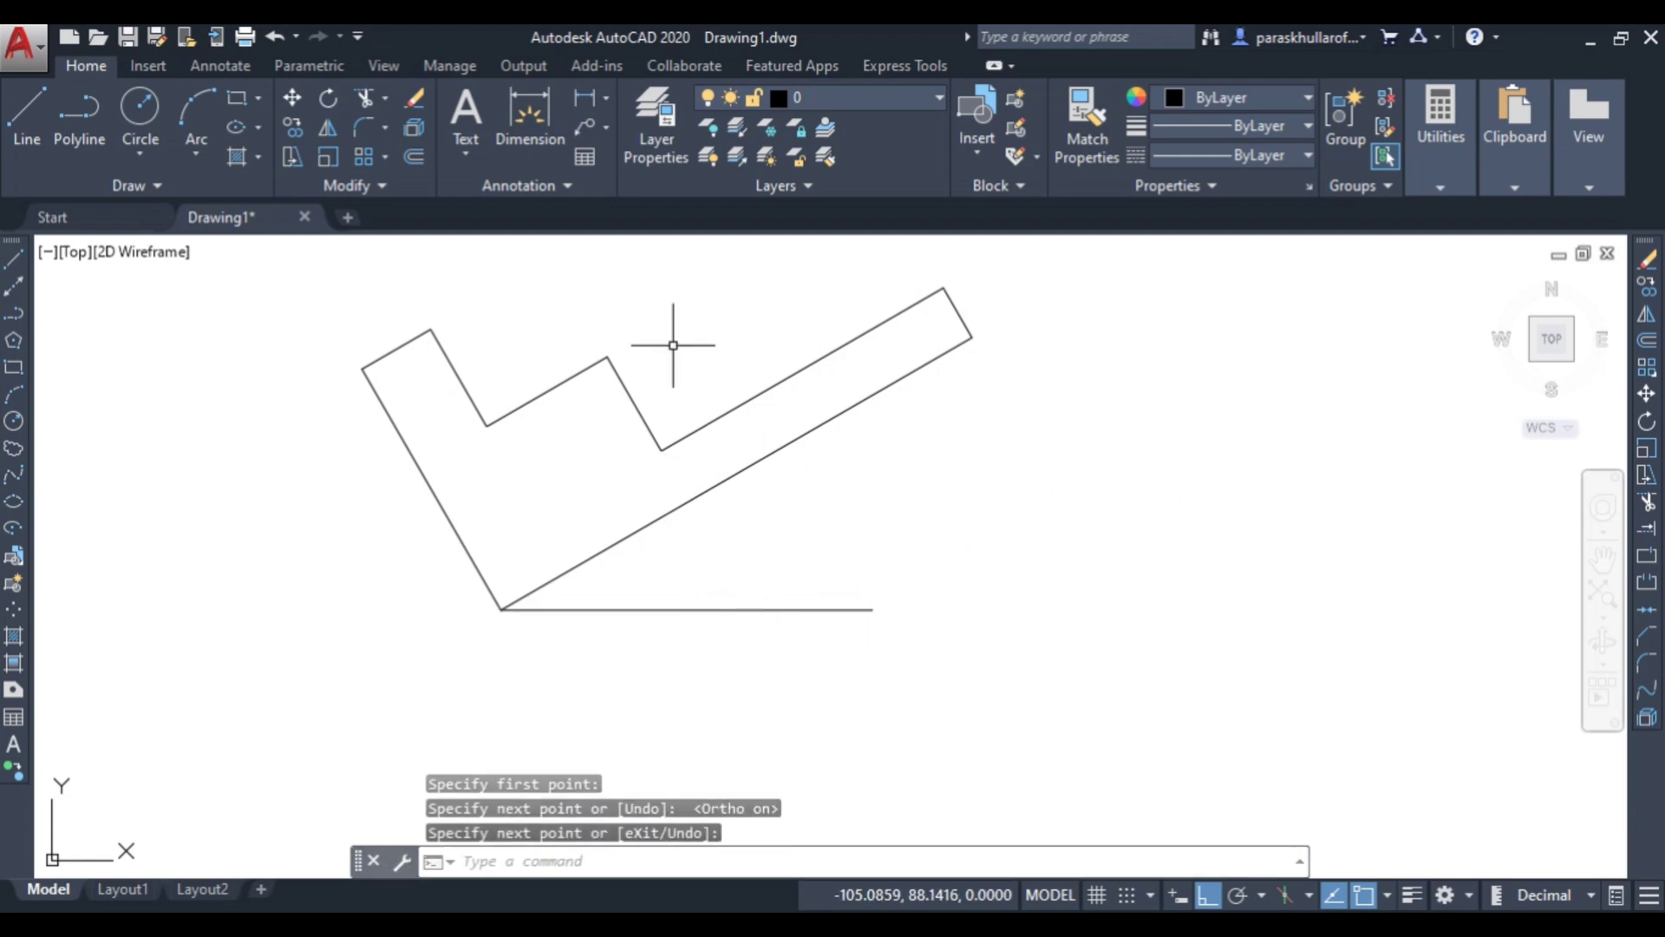
# Step: Add a 30° angular dimension between the sloped bottom edge and the horizontal line
pyautogui.click(602, 97)
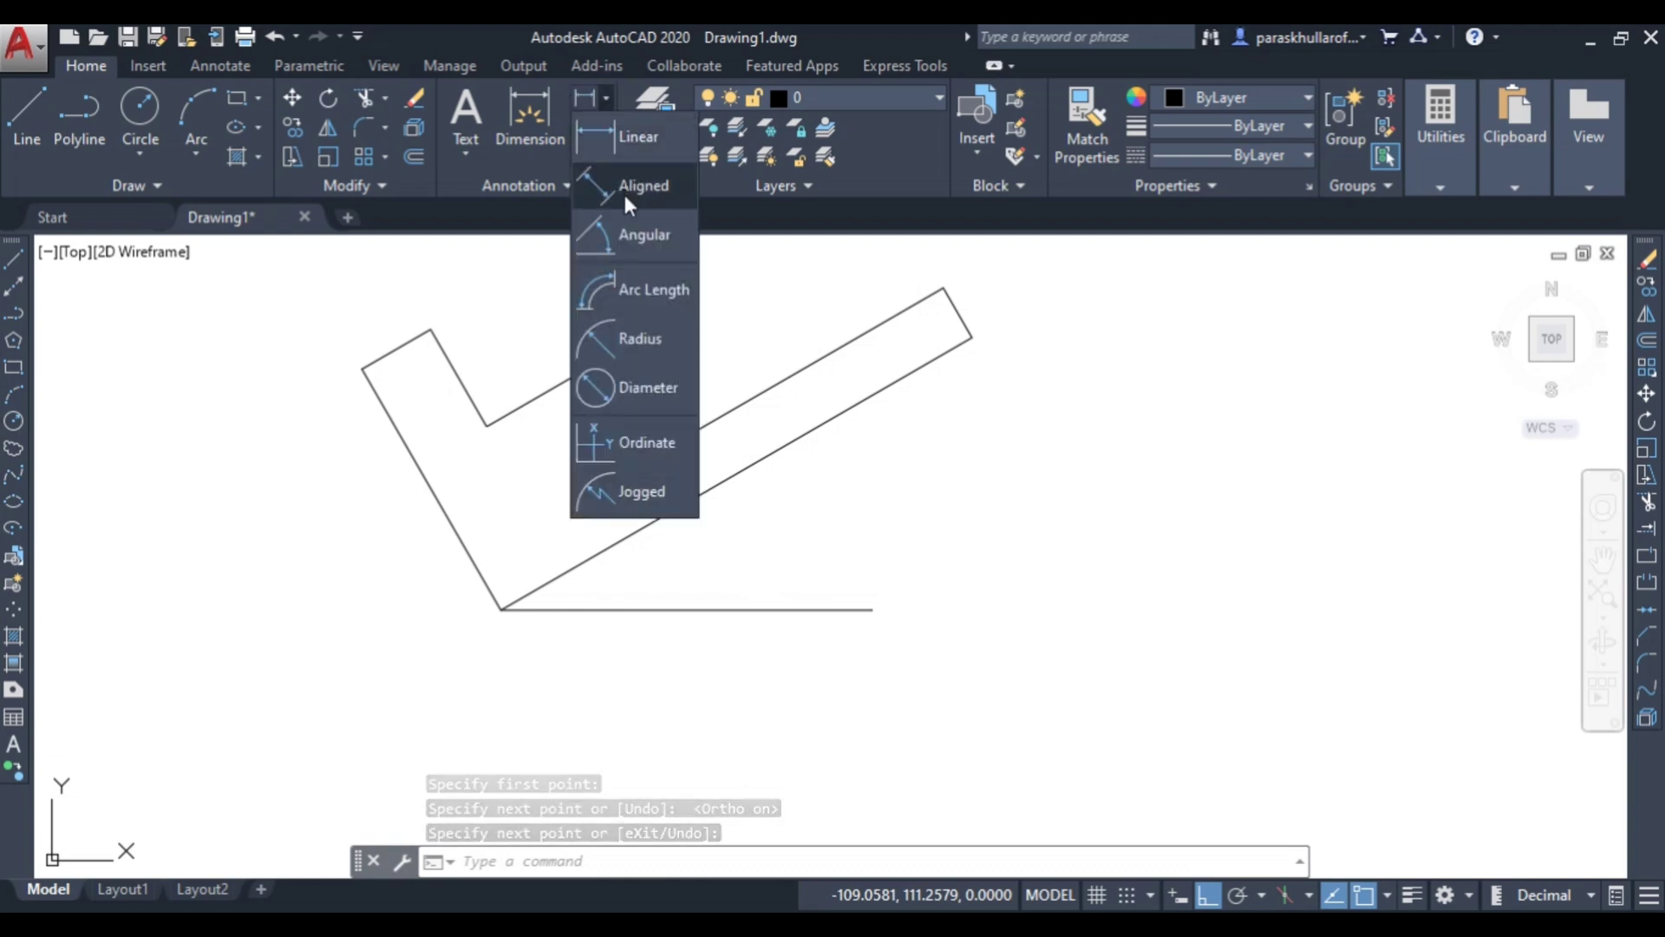
pyautogui.click(626, 236)
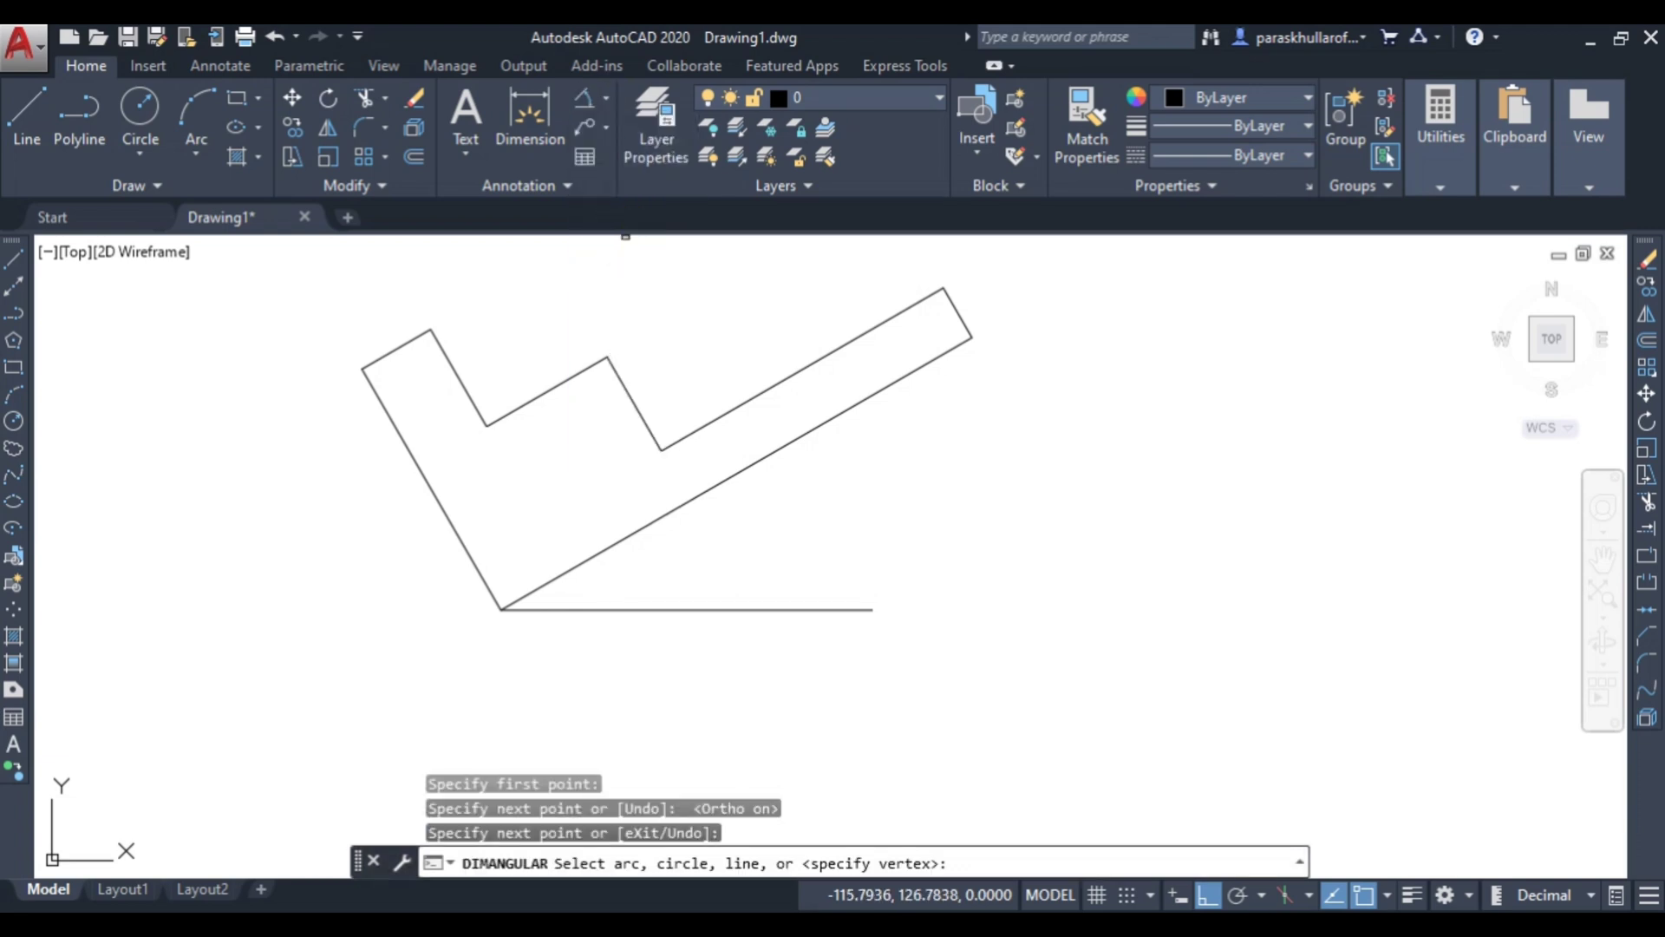
pyautogui.click(688, 499)
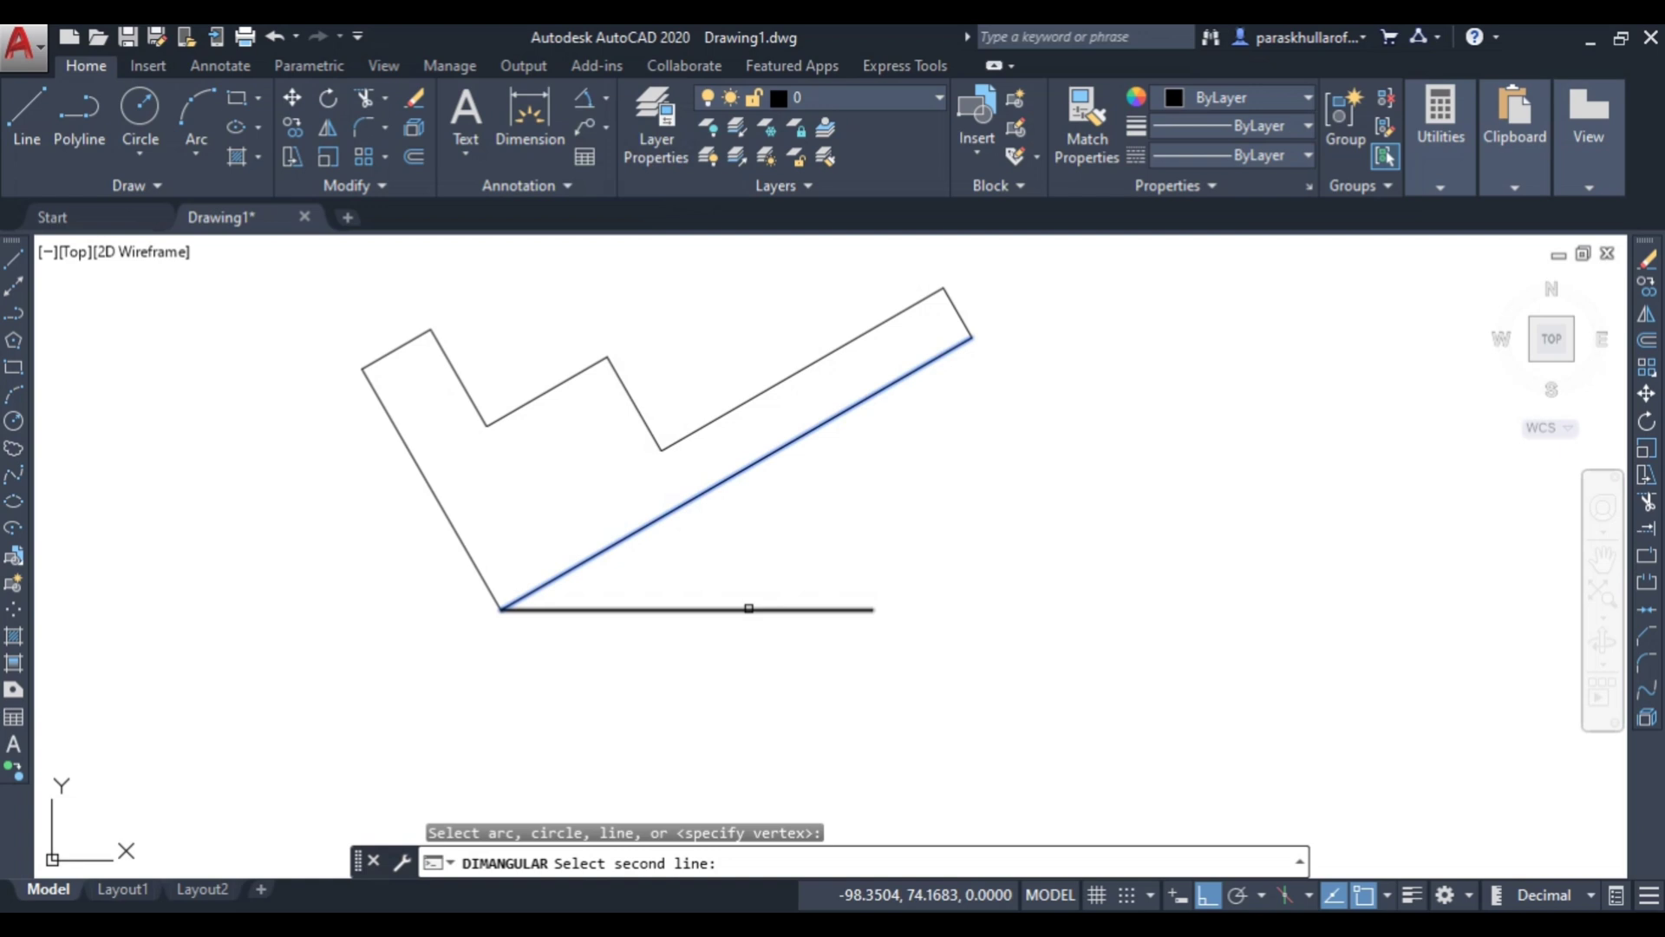
pyautogui.click(747, 609)
pyautogui.click(744, 559)
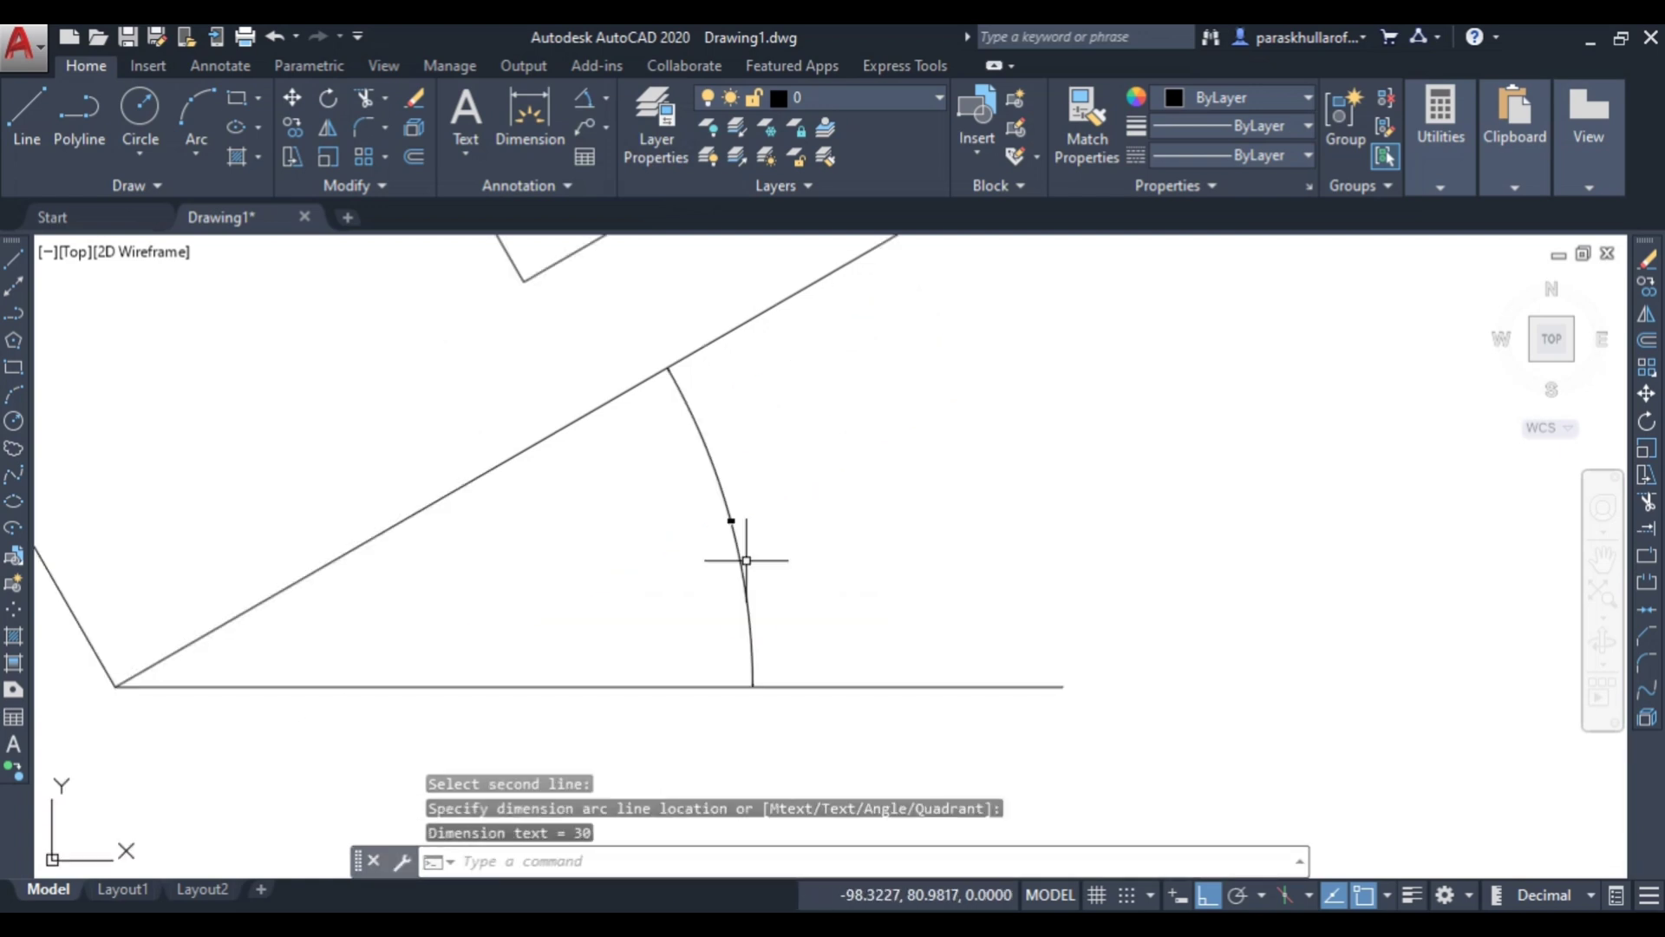
pyautogui.scroll(5, 728, 538)
pyautogui.scroll(-1, 908, 528)
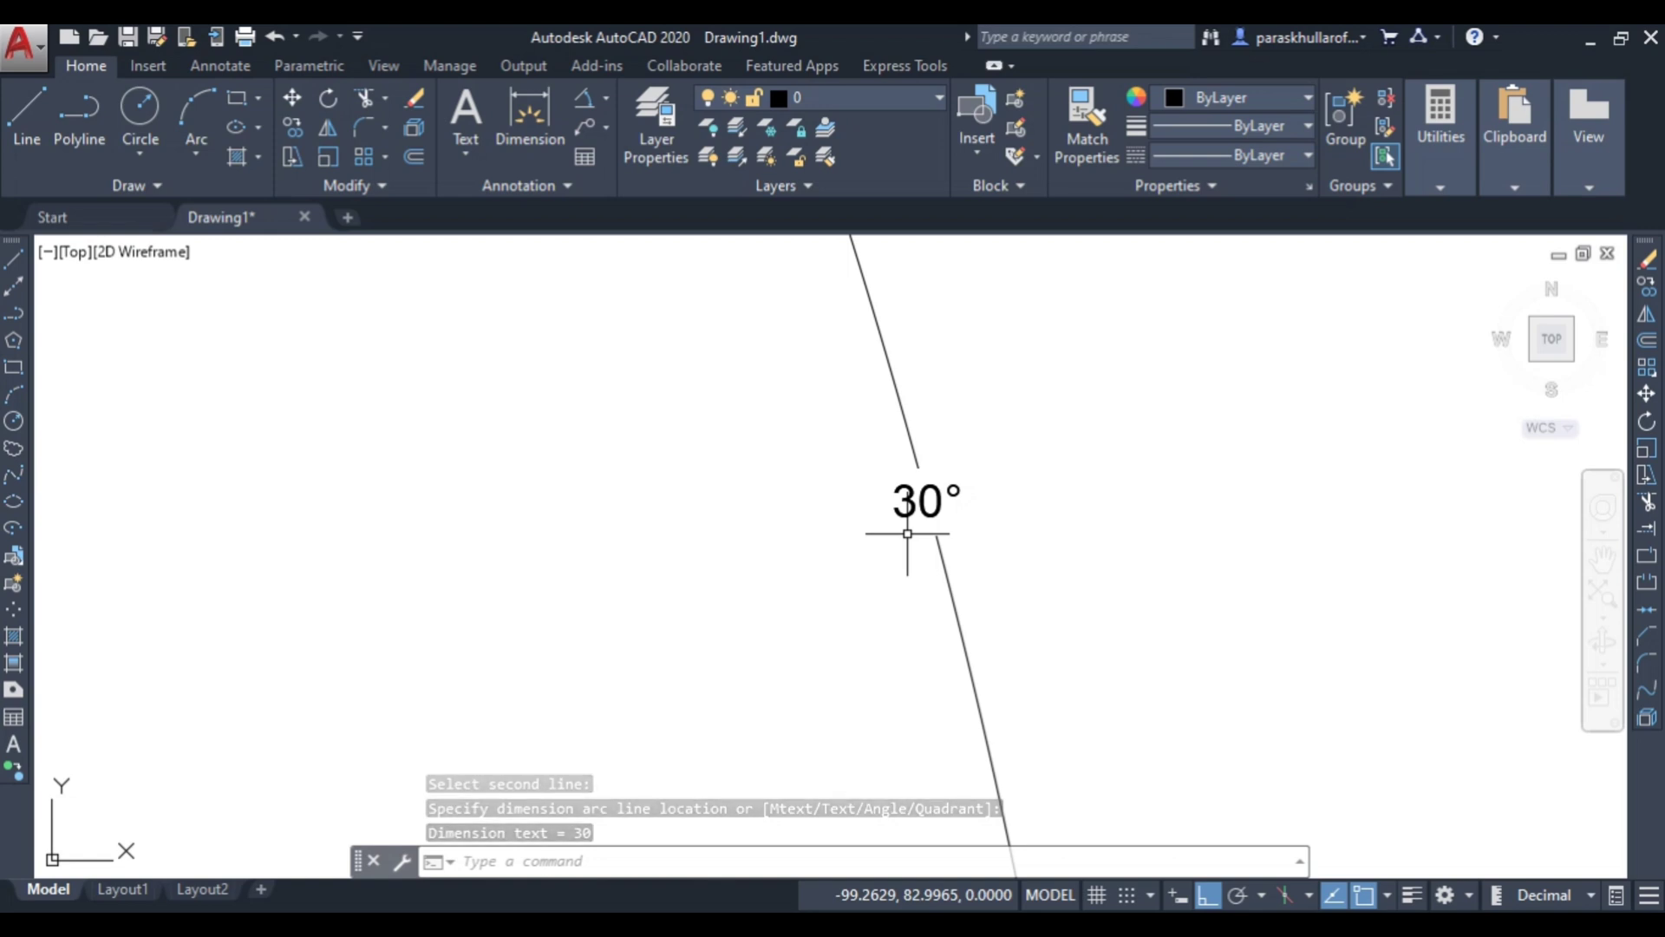
pyautogui.scroll(-4, 903, 534)
pyautogui.scroll(-5, 903, 534)
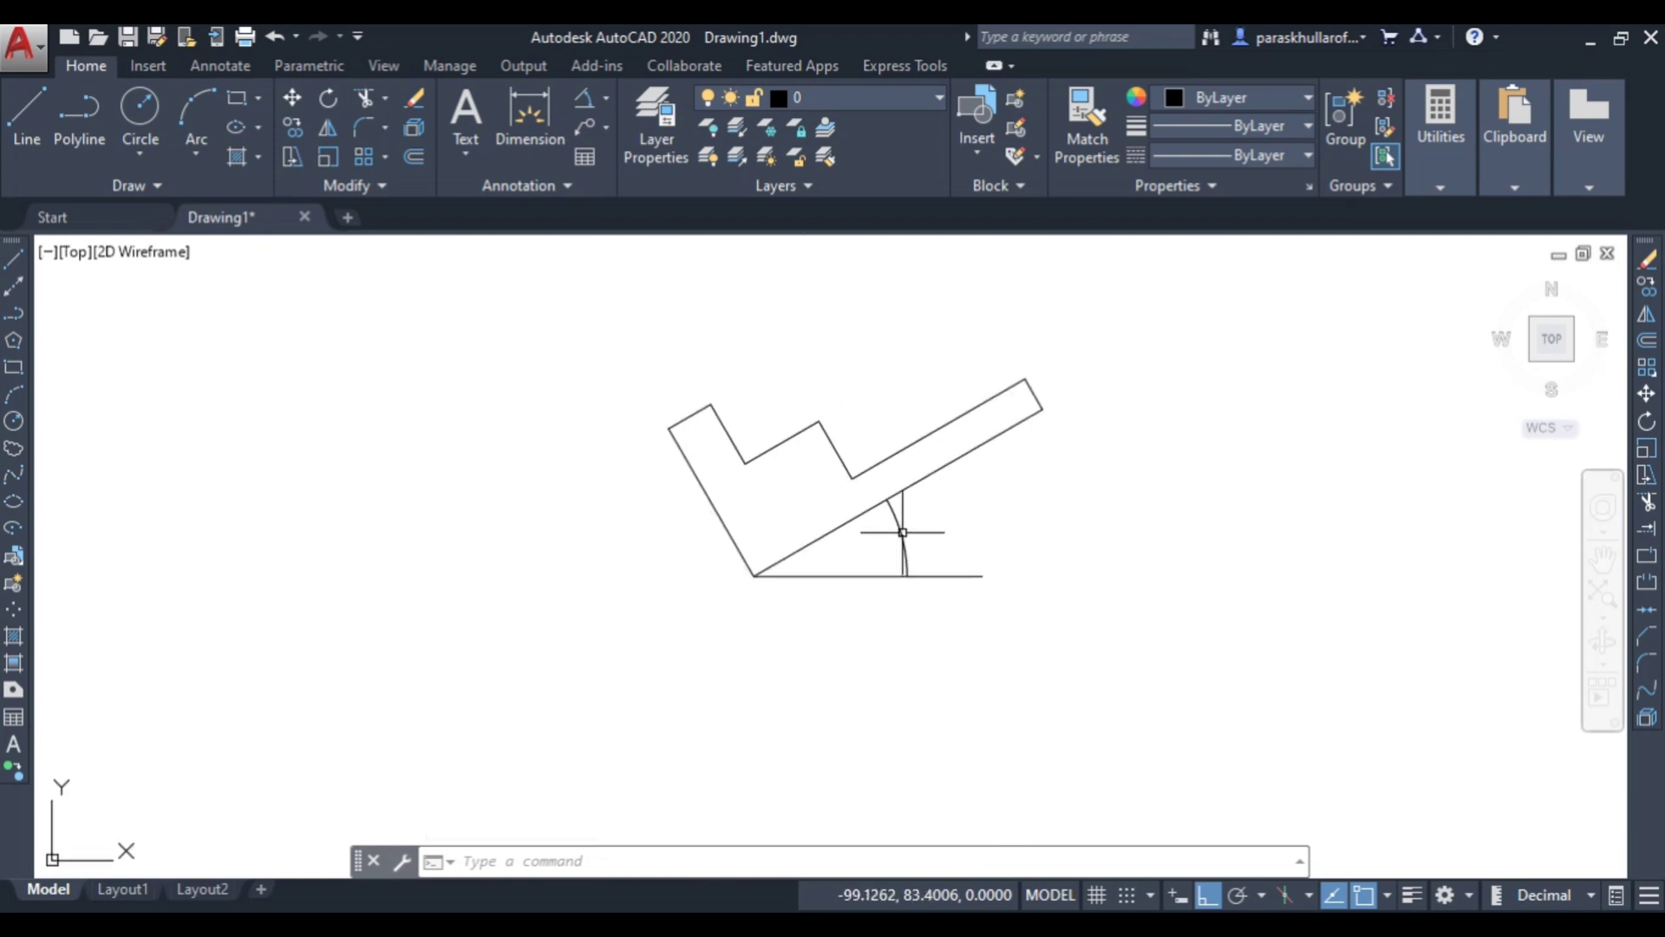
pyautogui.scroll(3, 903, 532)
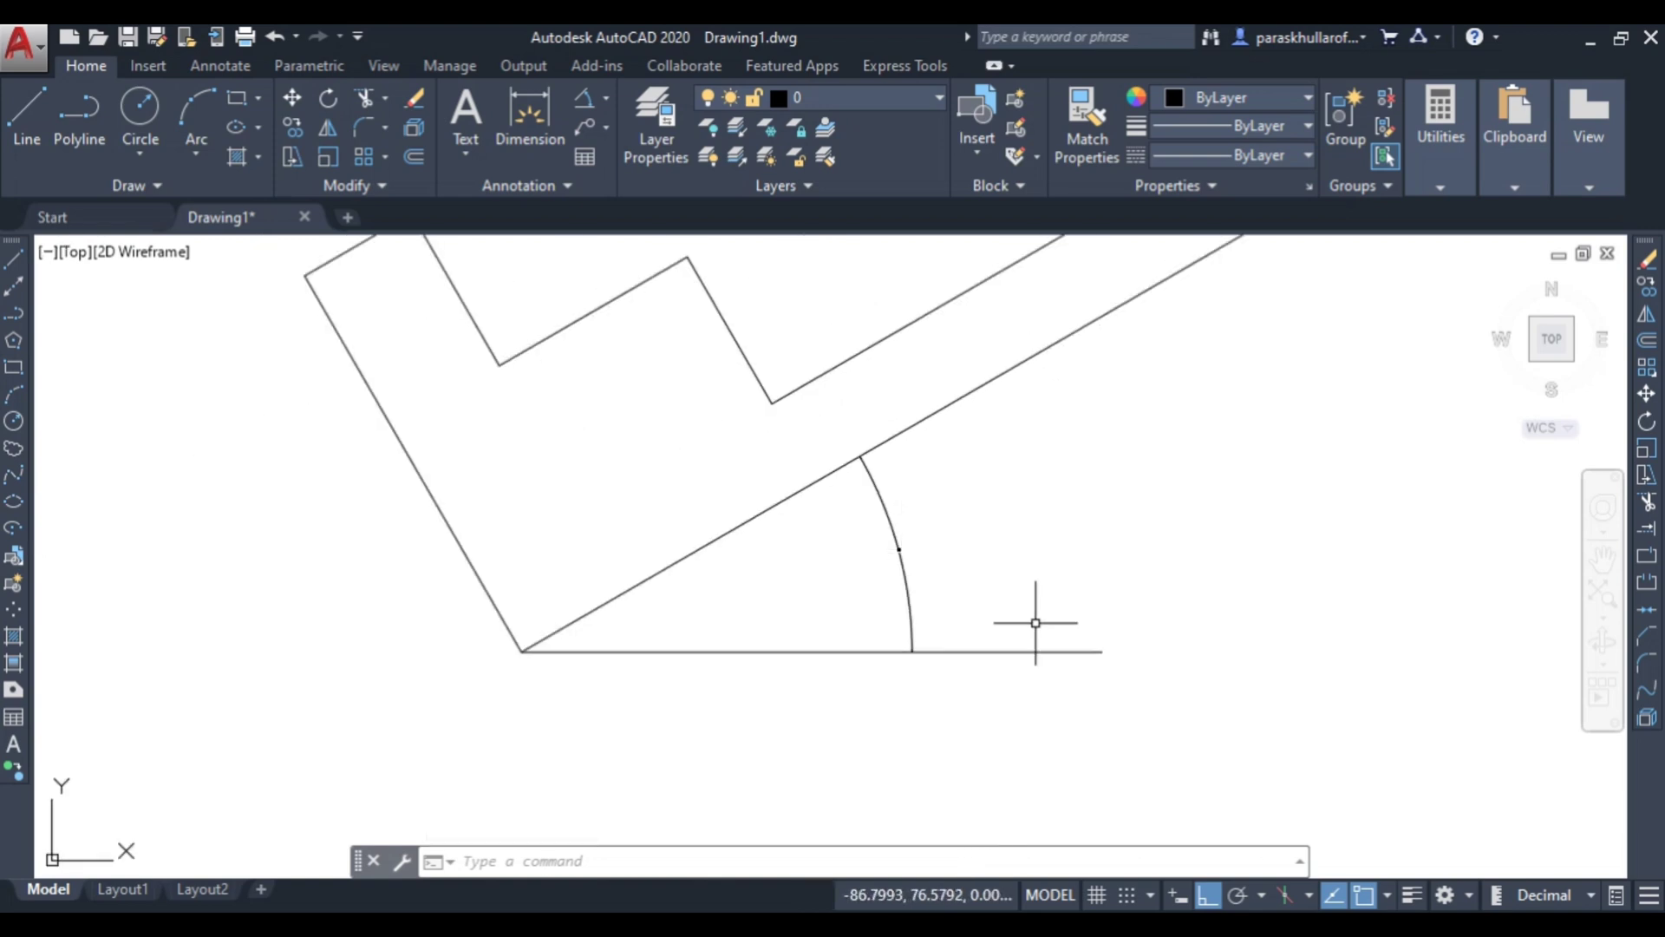
# Step: Undo the dimension, reference line and 30° rotation to restore the original profile
pyautogui.click(1160, 752)
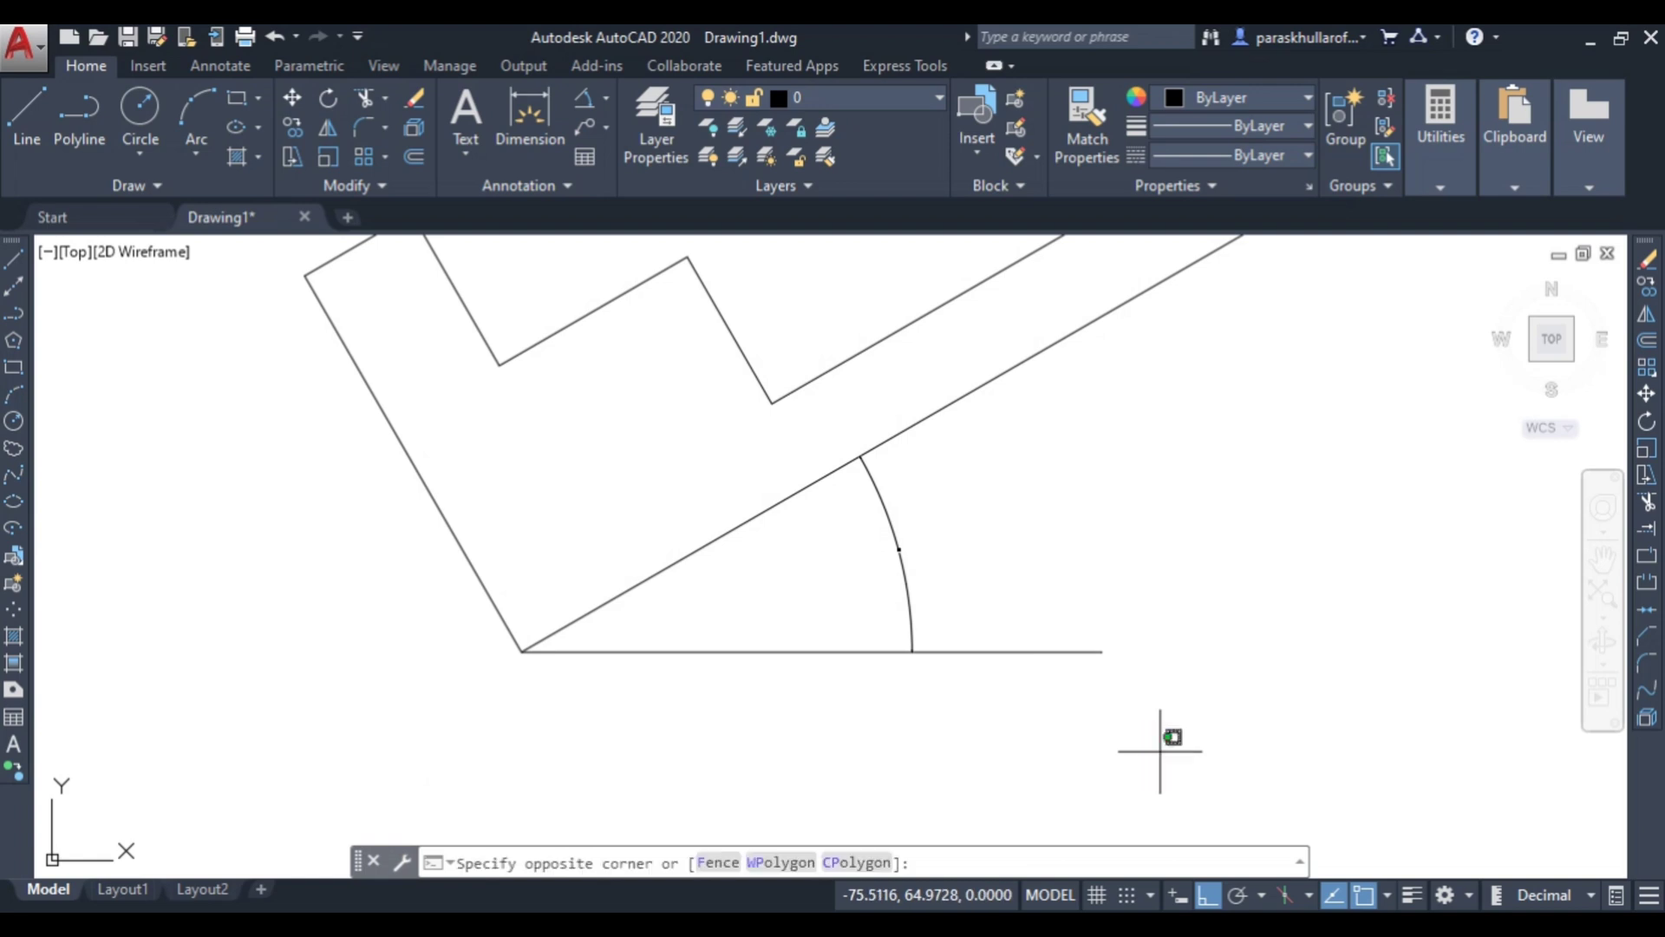
pyautogui.click(1241, 735)
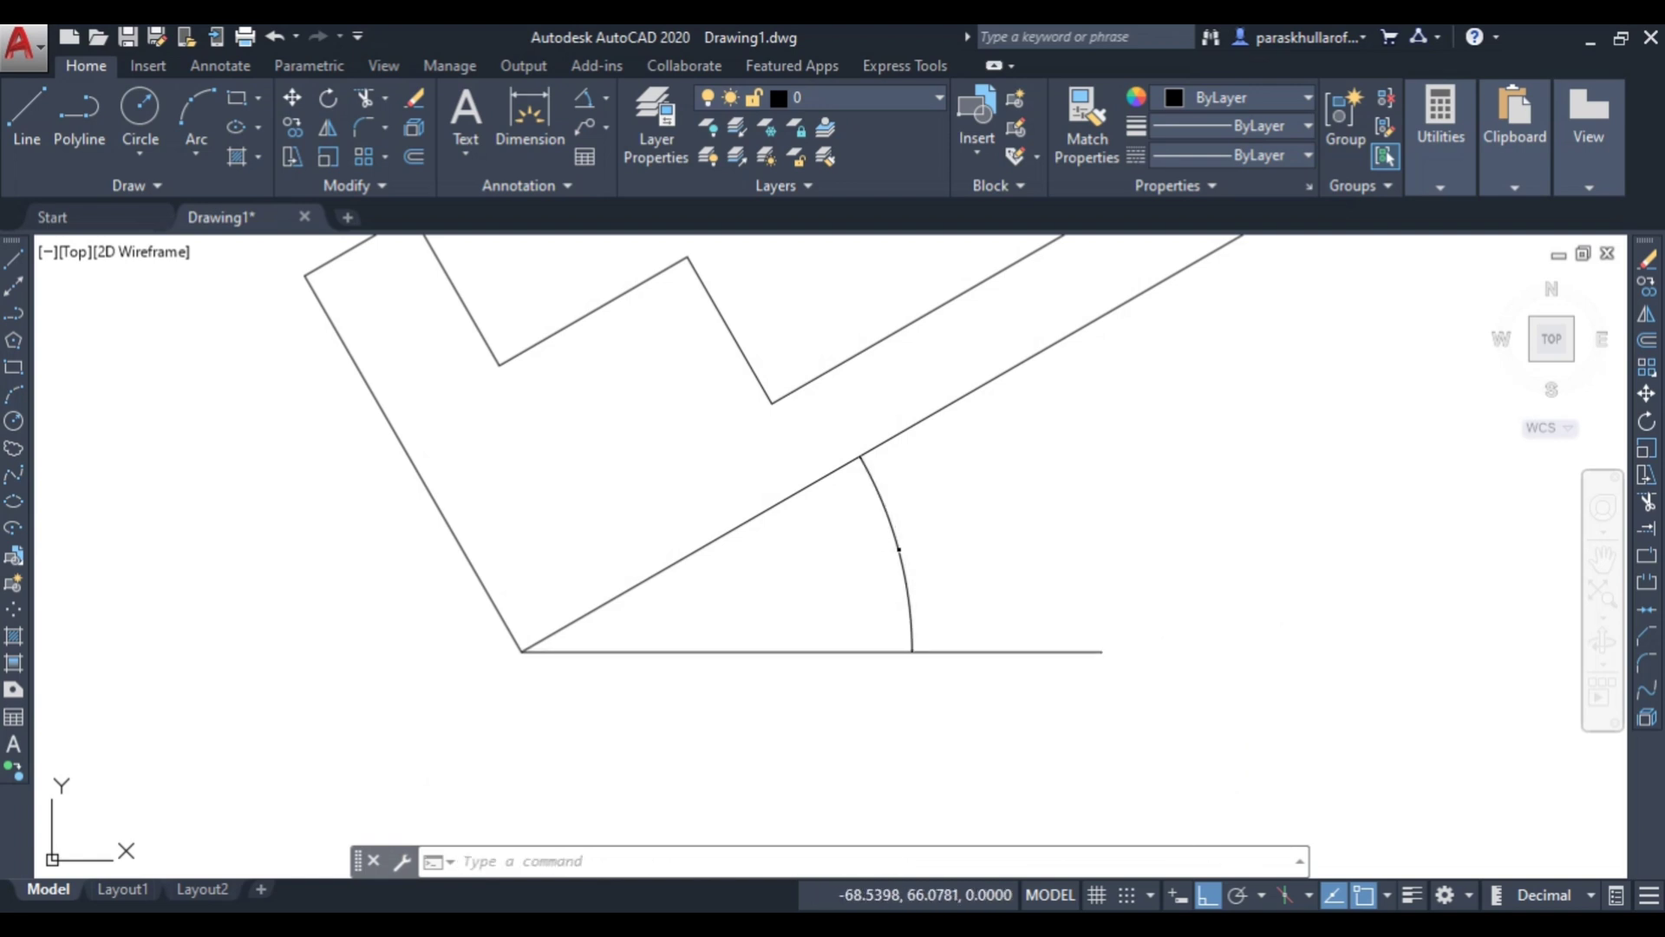
pyautogui.hotkey('ctrl', 'z')
pyautogui.hotkey('ctrl', 'z')
pyautogui.hotkey('ctrl', 'z')
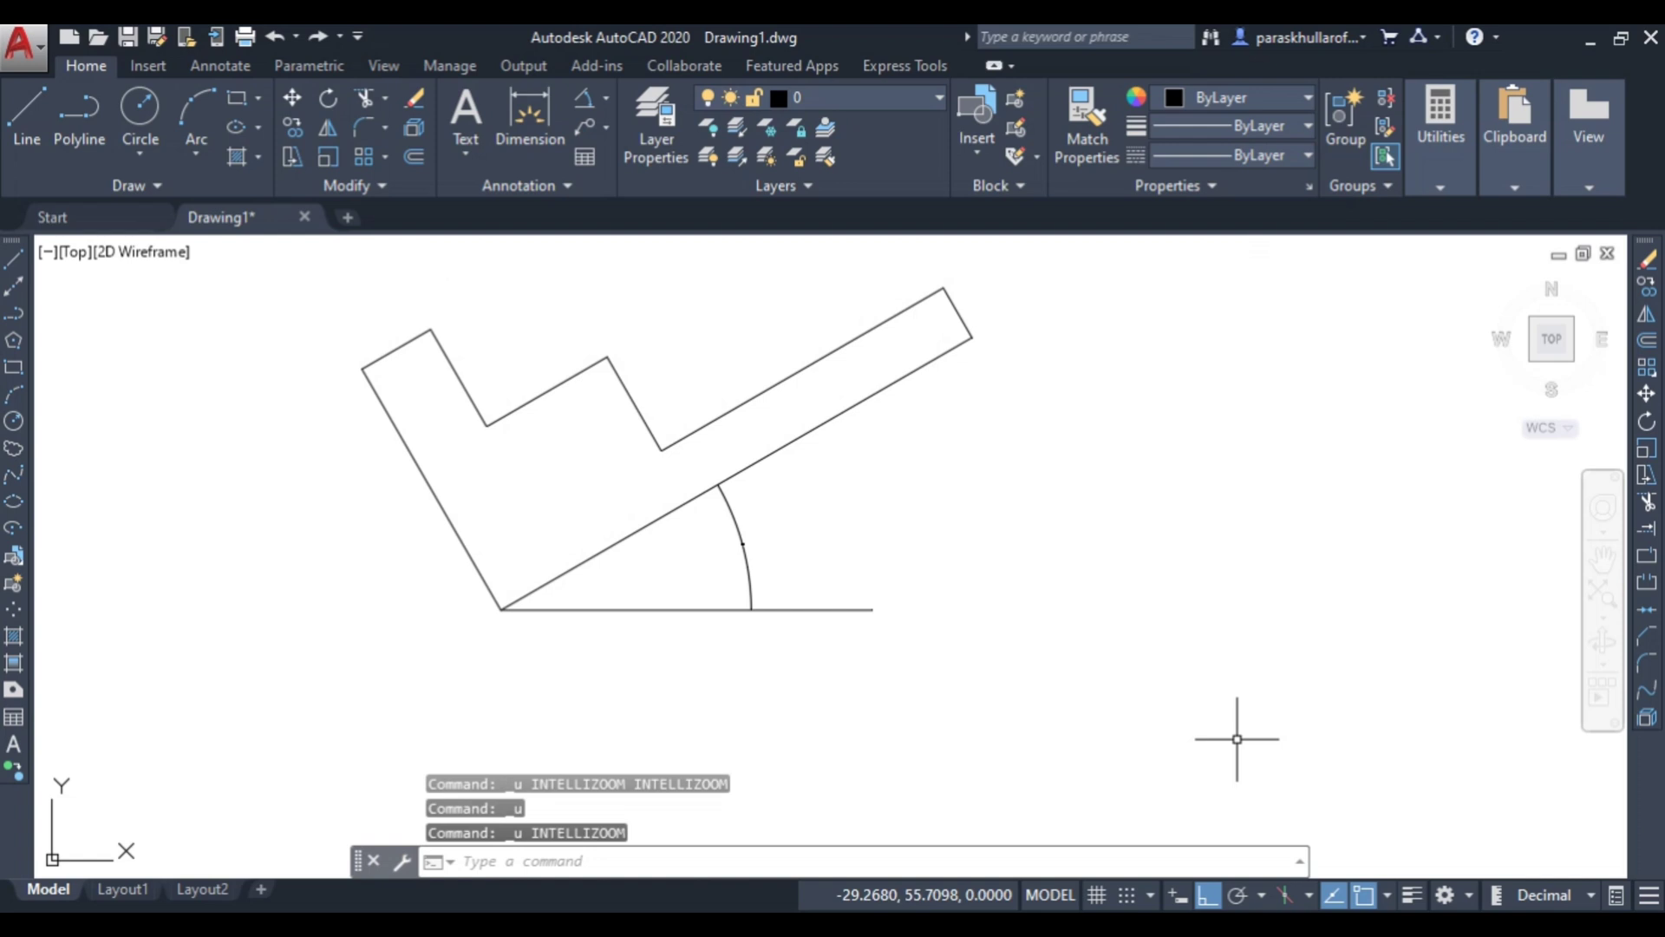
pyautogui.hotkey('ctrl', 'z')
pyautogui.hotkey('ctrl', 'z')
pyautogui.hotkey('ctrl', 'z')
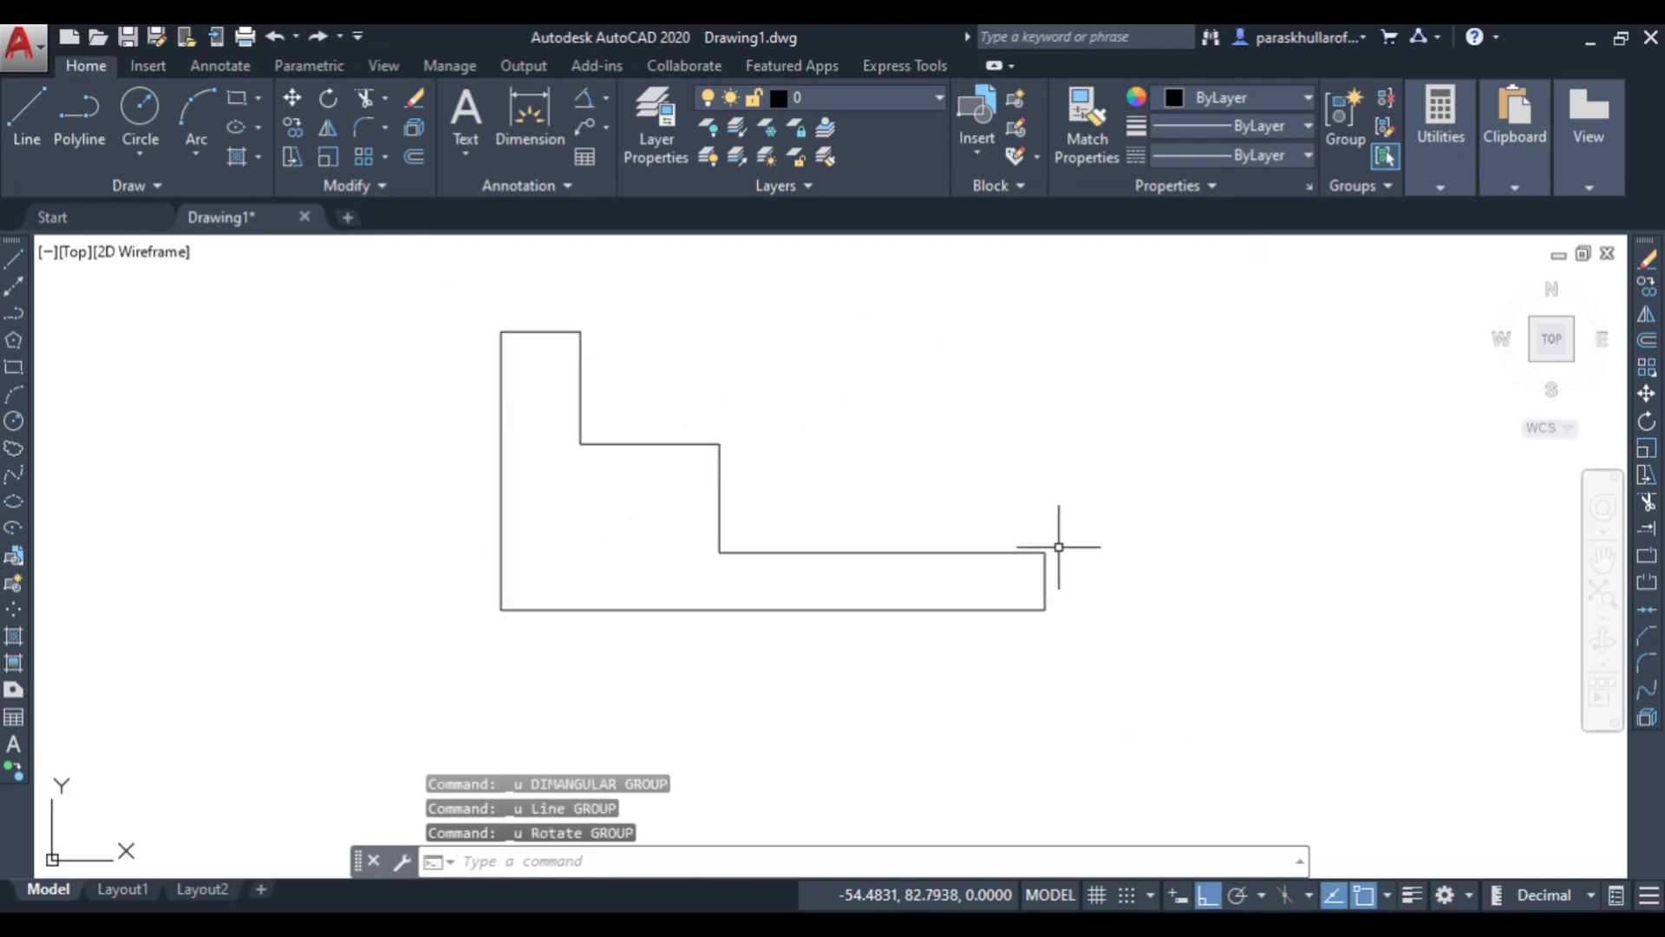
# Step: Window-select the profile and rotate it 60° about its lower-left corner
pyautogui.click(410, 296)
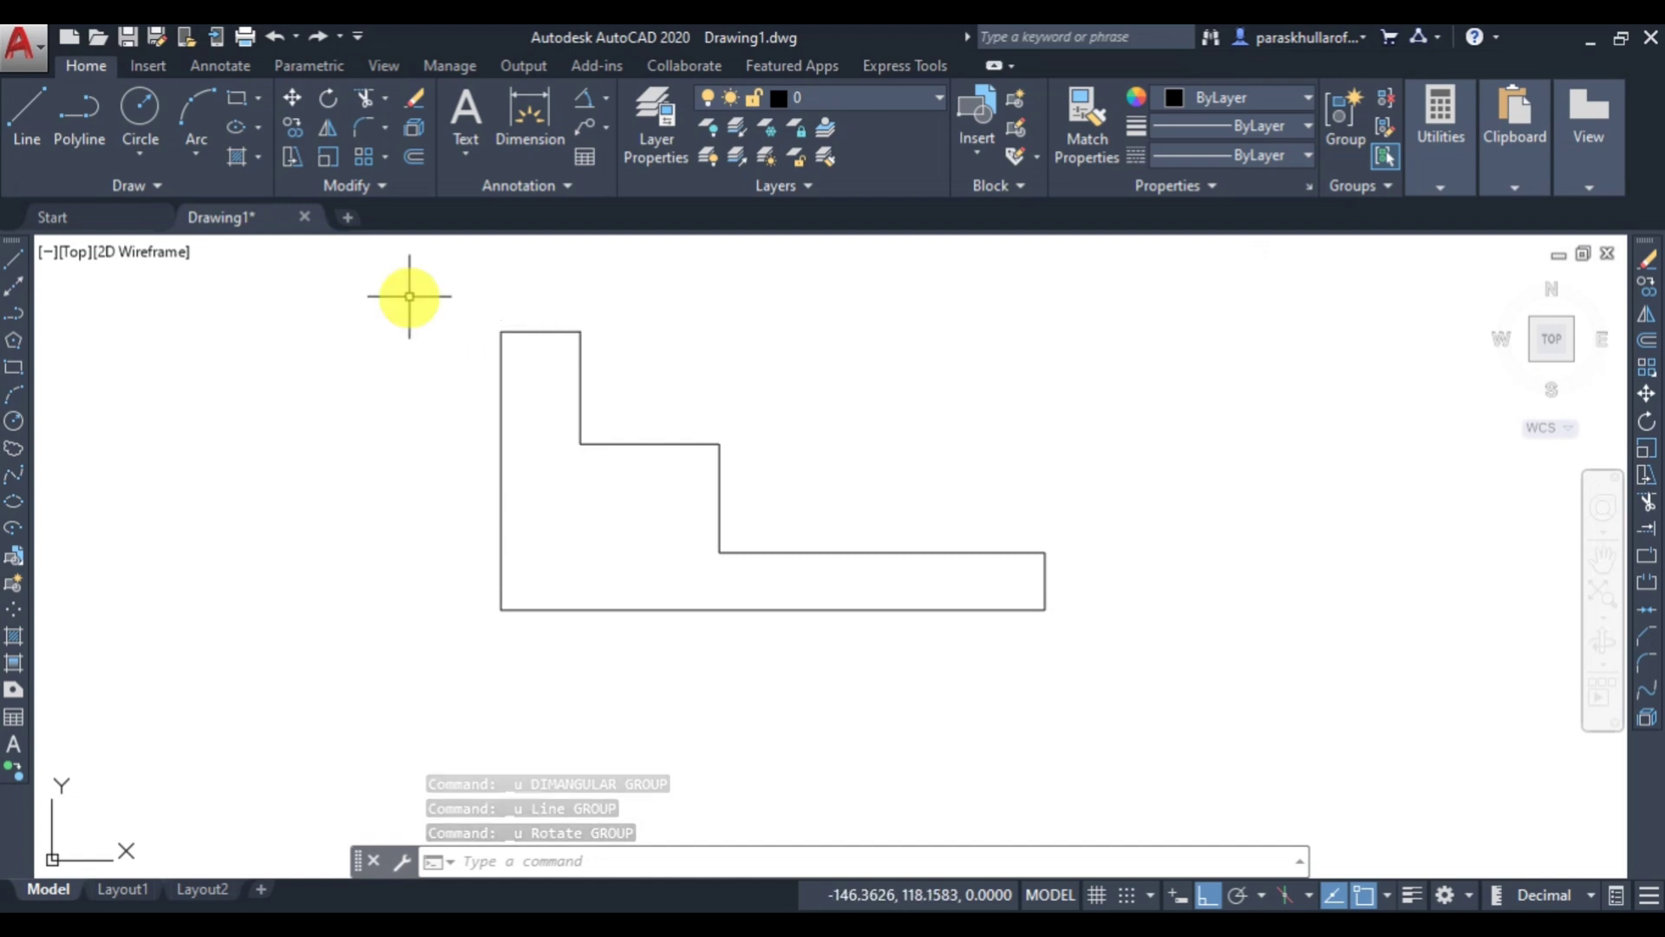
pyautogui.click(1233, 726)
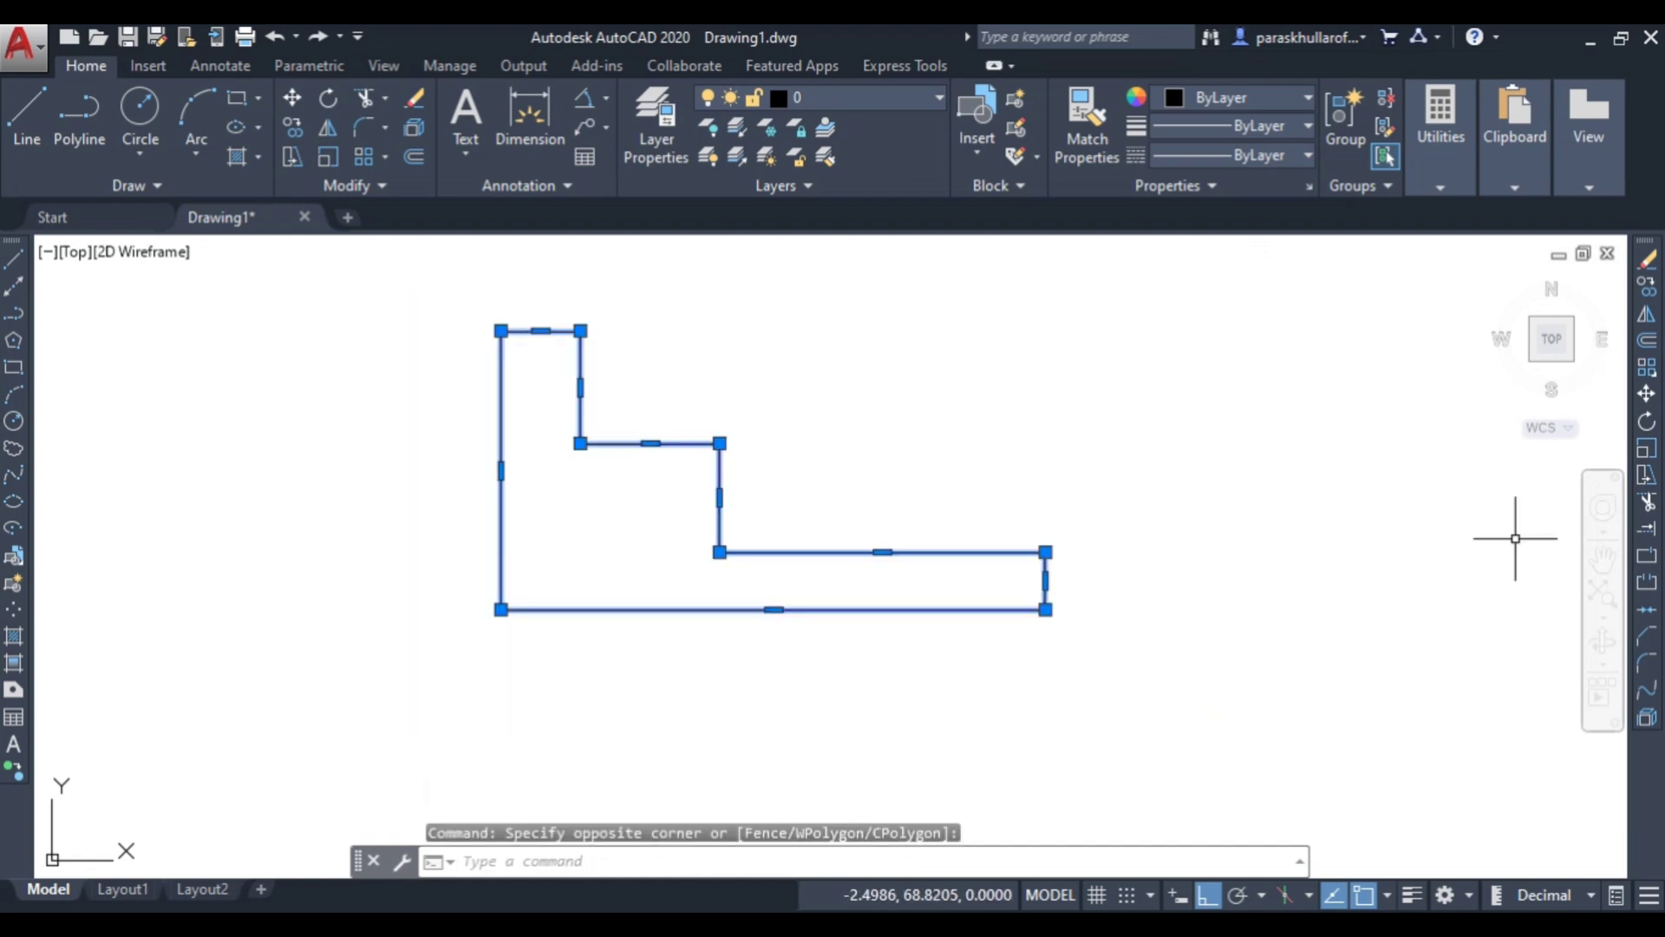
pyautogui.click(1646, 423)
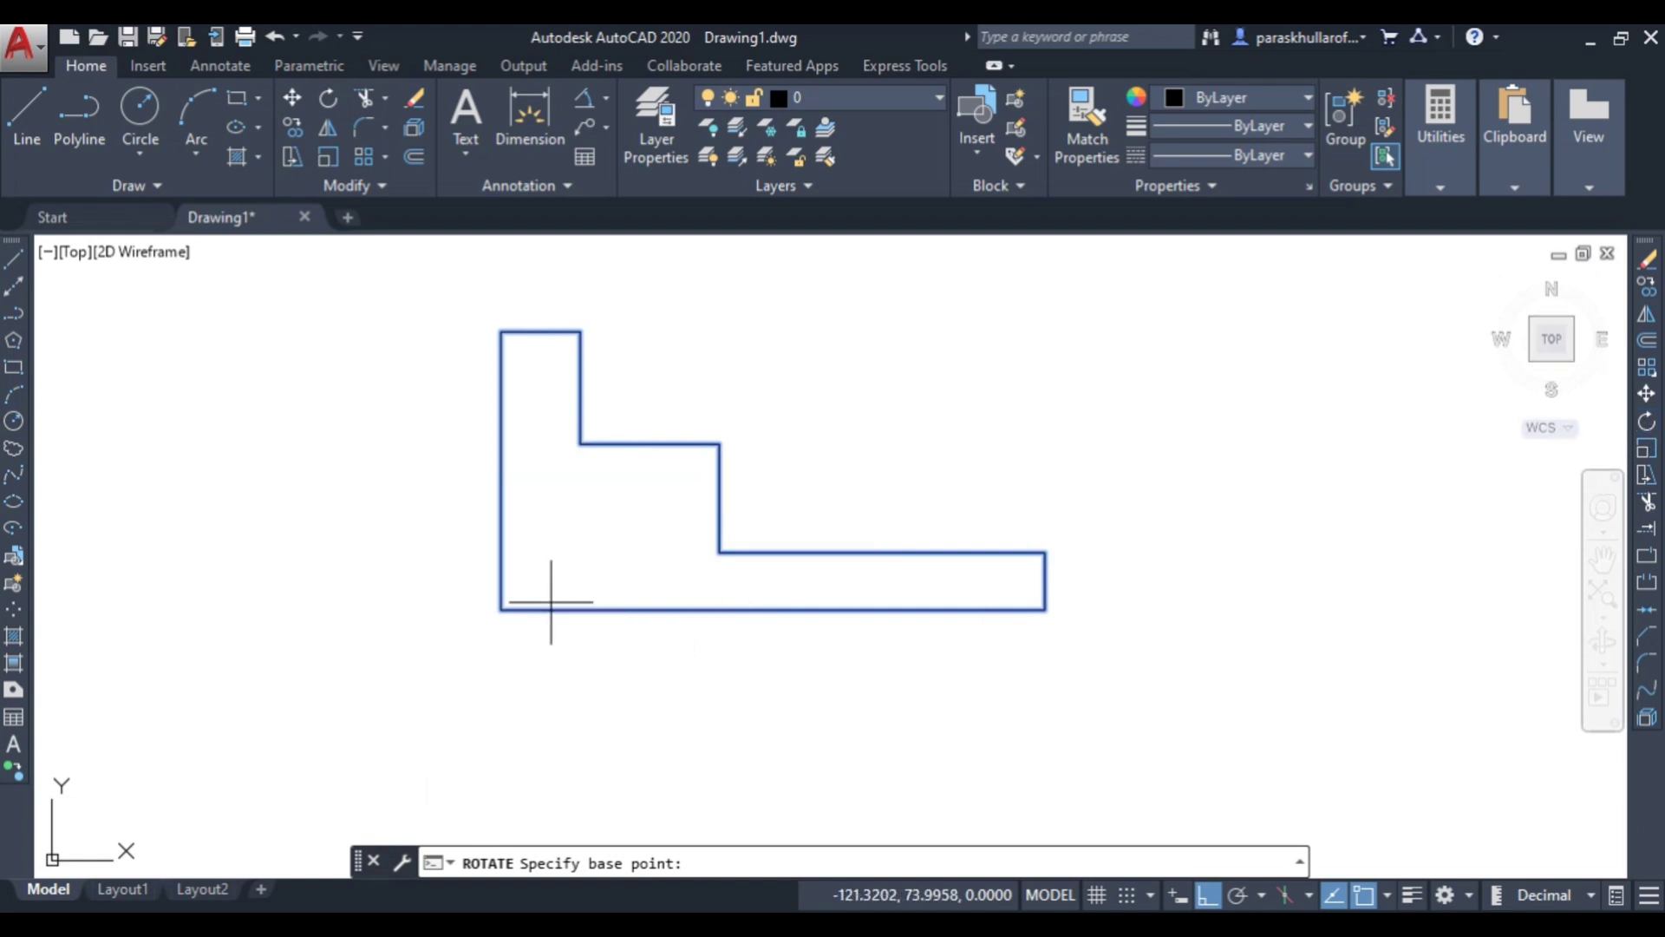
pyautogui.click(500, 610)
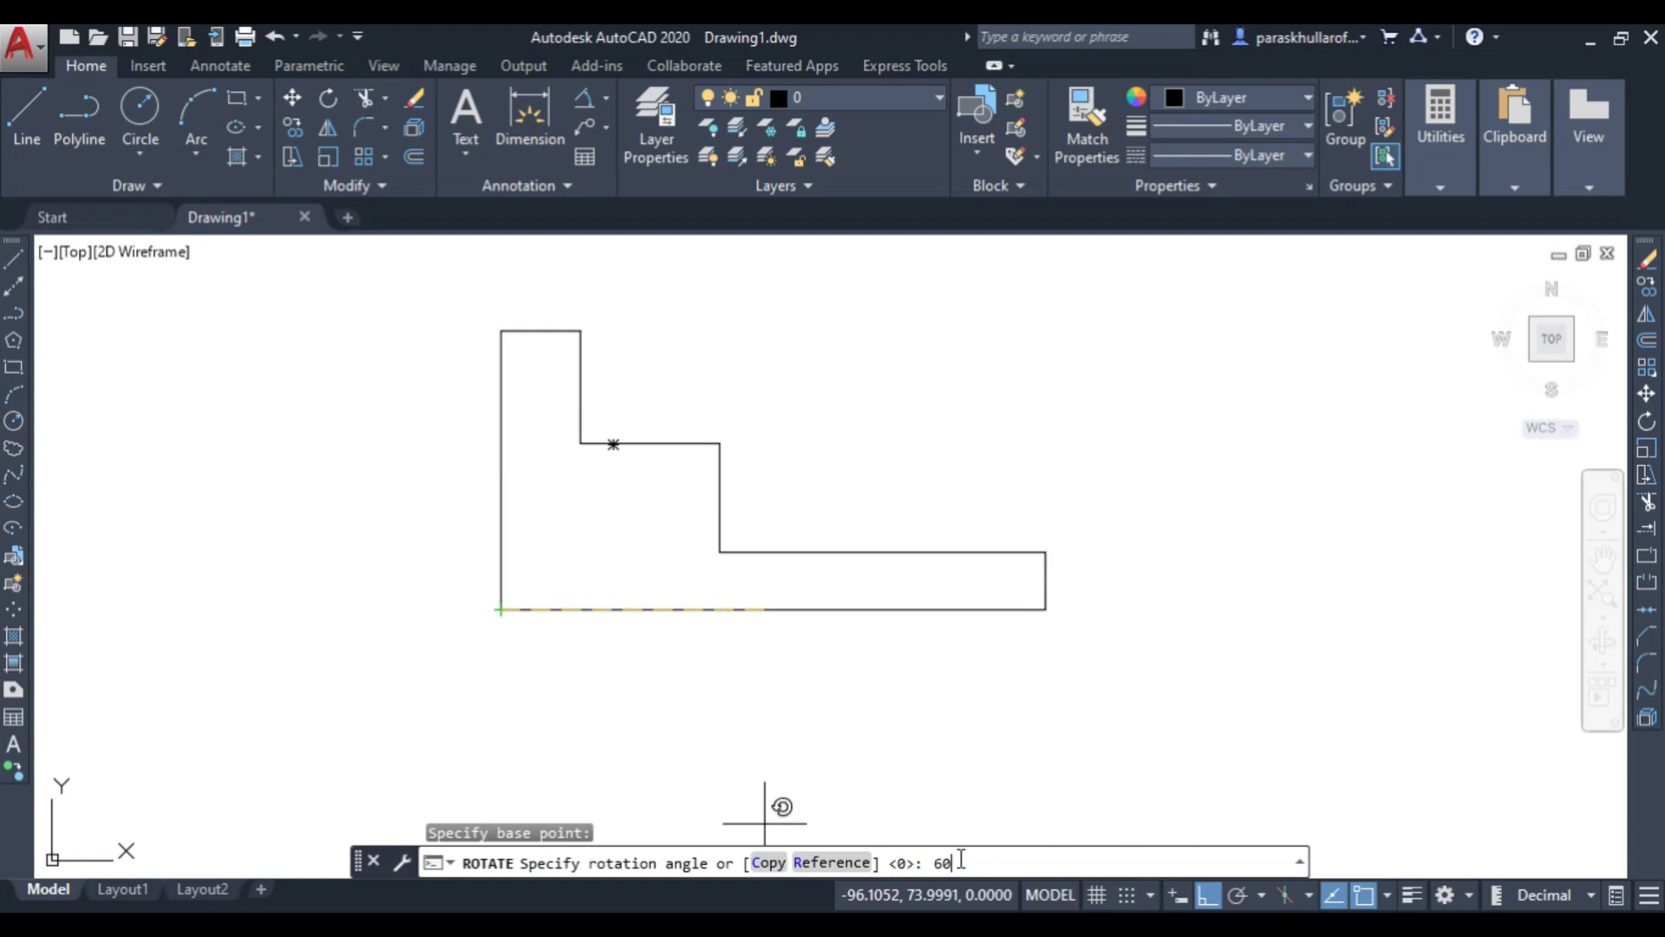
pyautogui.press('Return')
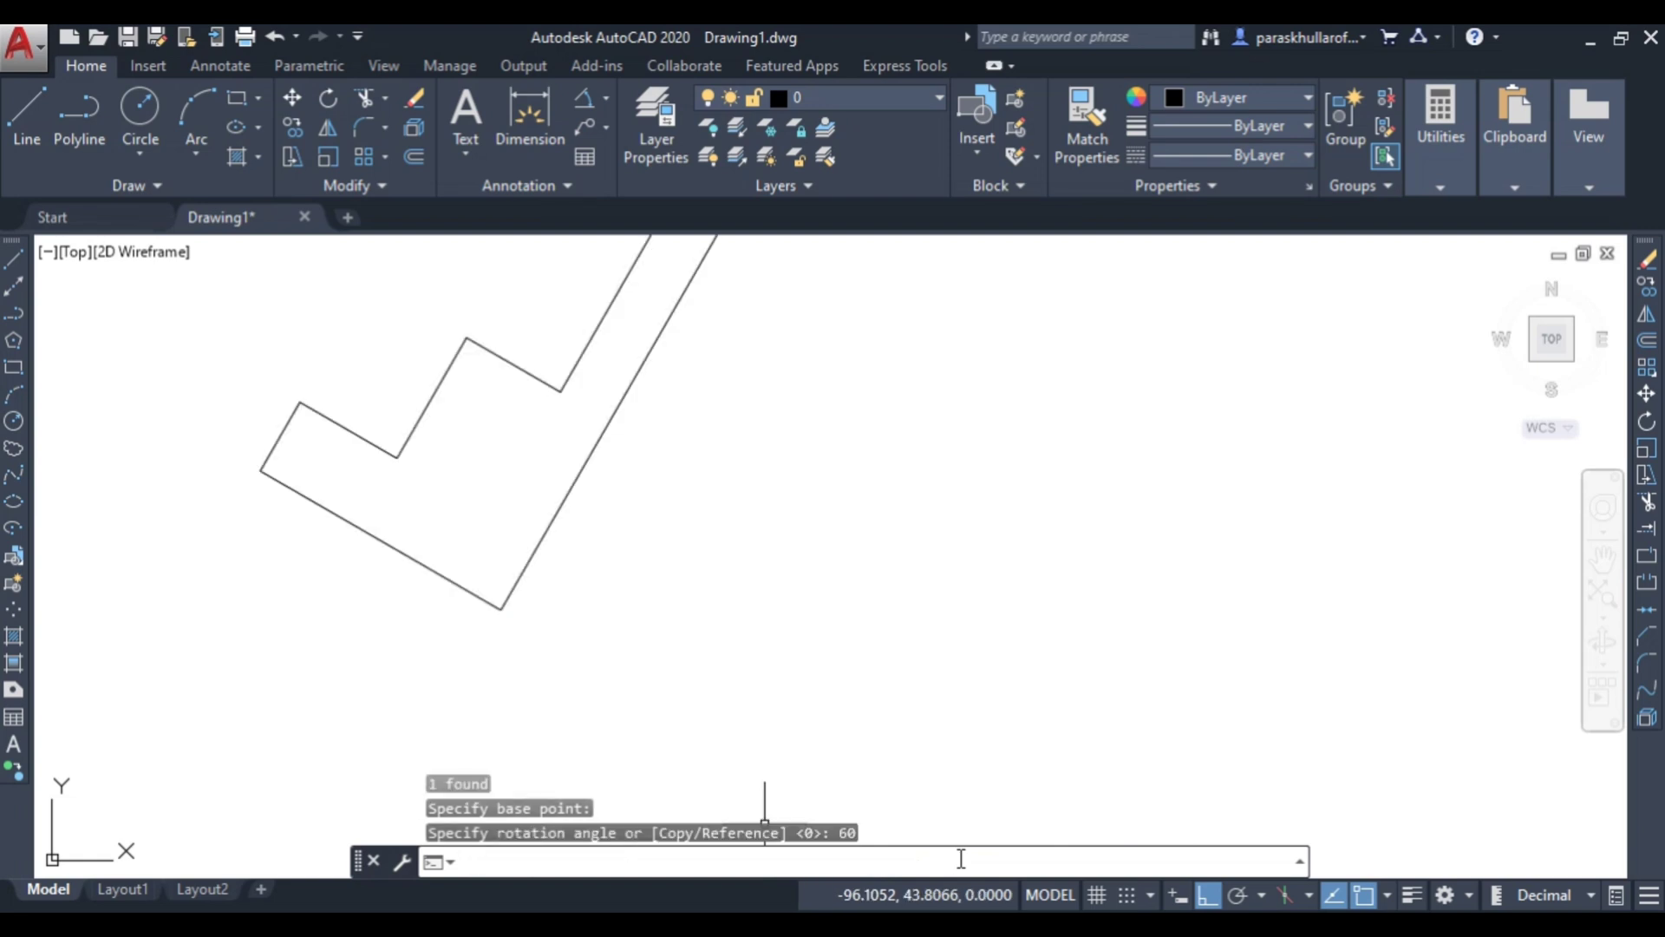
# Step: Draw a horizontal reference line running right from the profile's bottom corner
pyautogui.moveTo(786, 475)
pyautogui.mouseDown(button='middle')
pyautogui.moveTo(822, 509)
pyautogui.moveTo(835, 576)
pyautogui.mouseUp(button='middle')
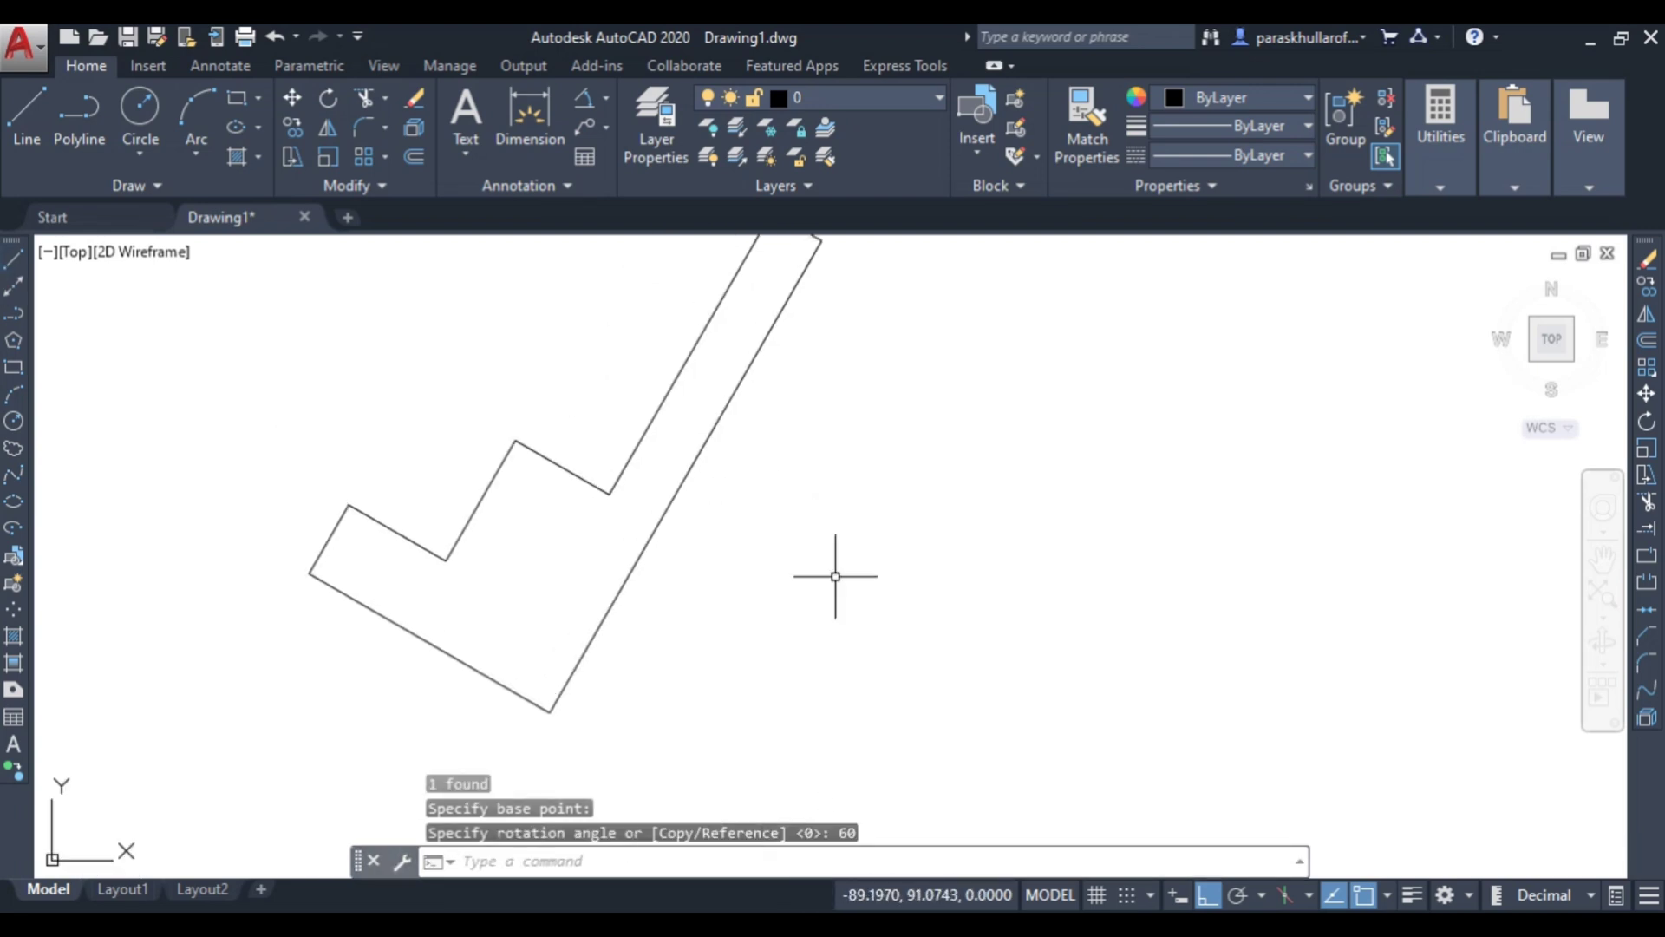
pyautogui.click(13, 258)
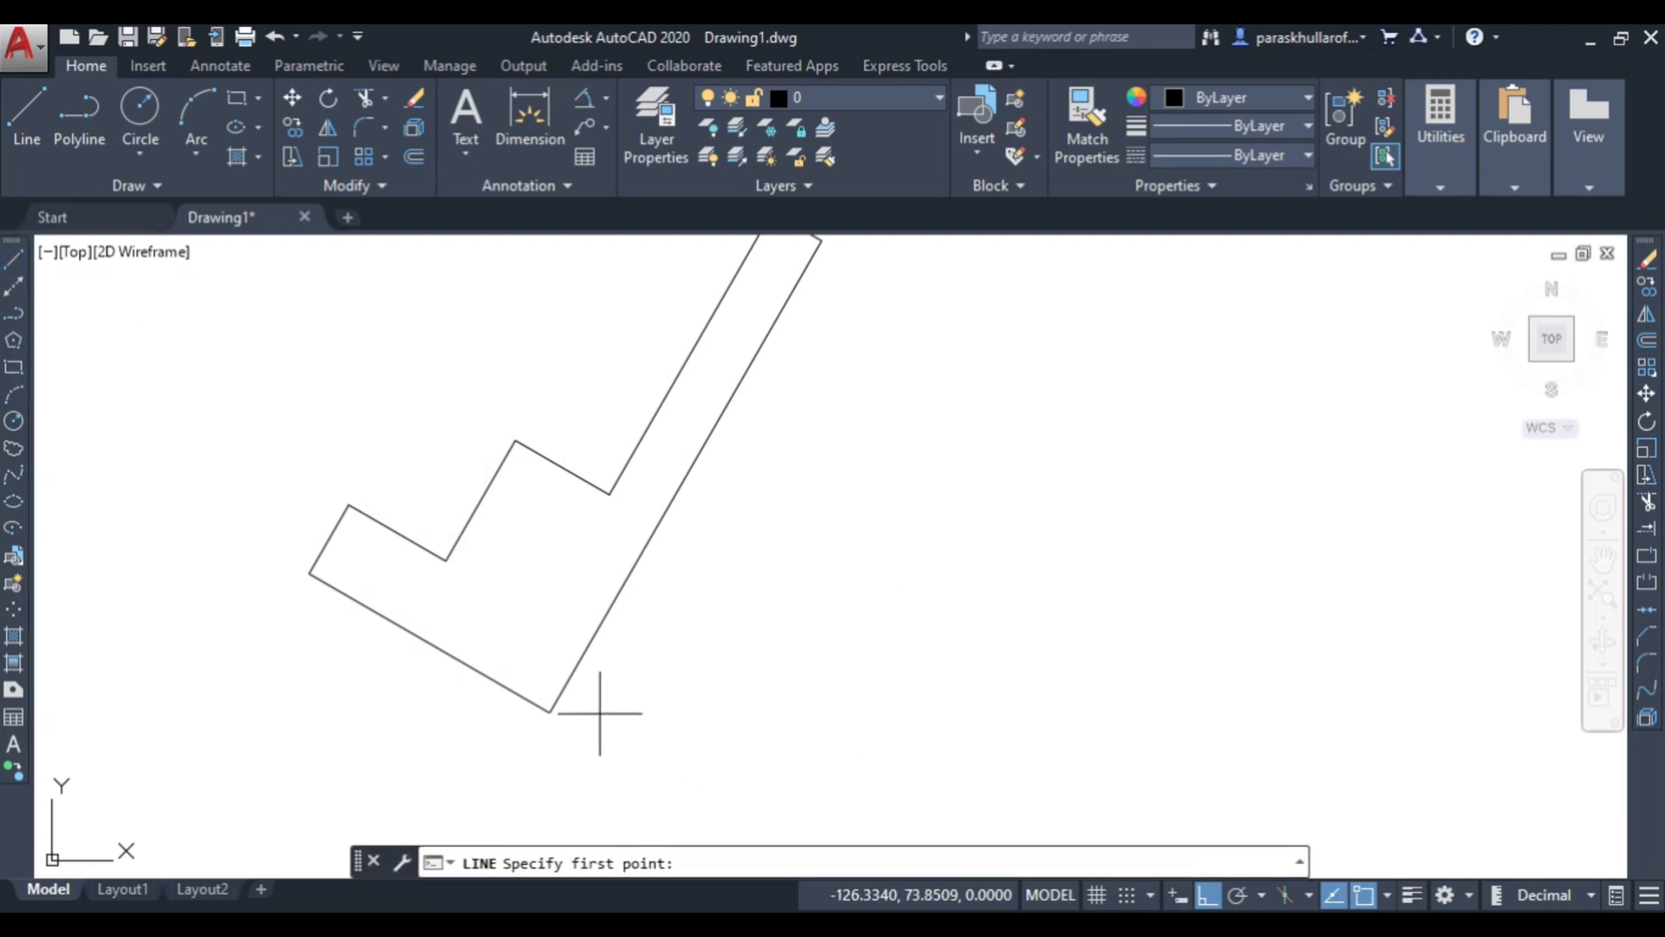
pyautogui.click(549, 711)
pyautogui.click(979, 713)
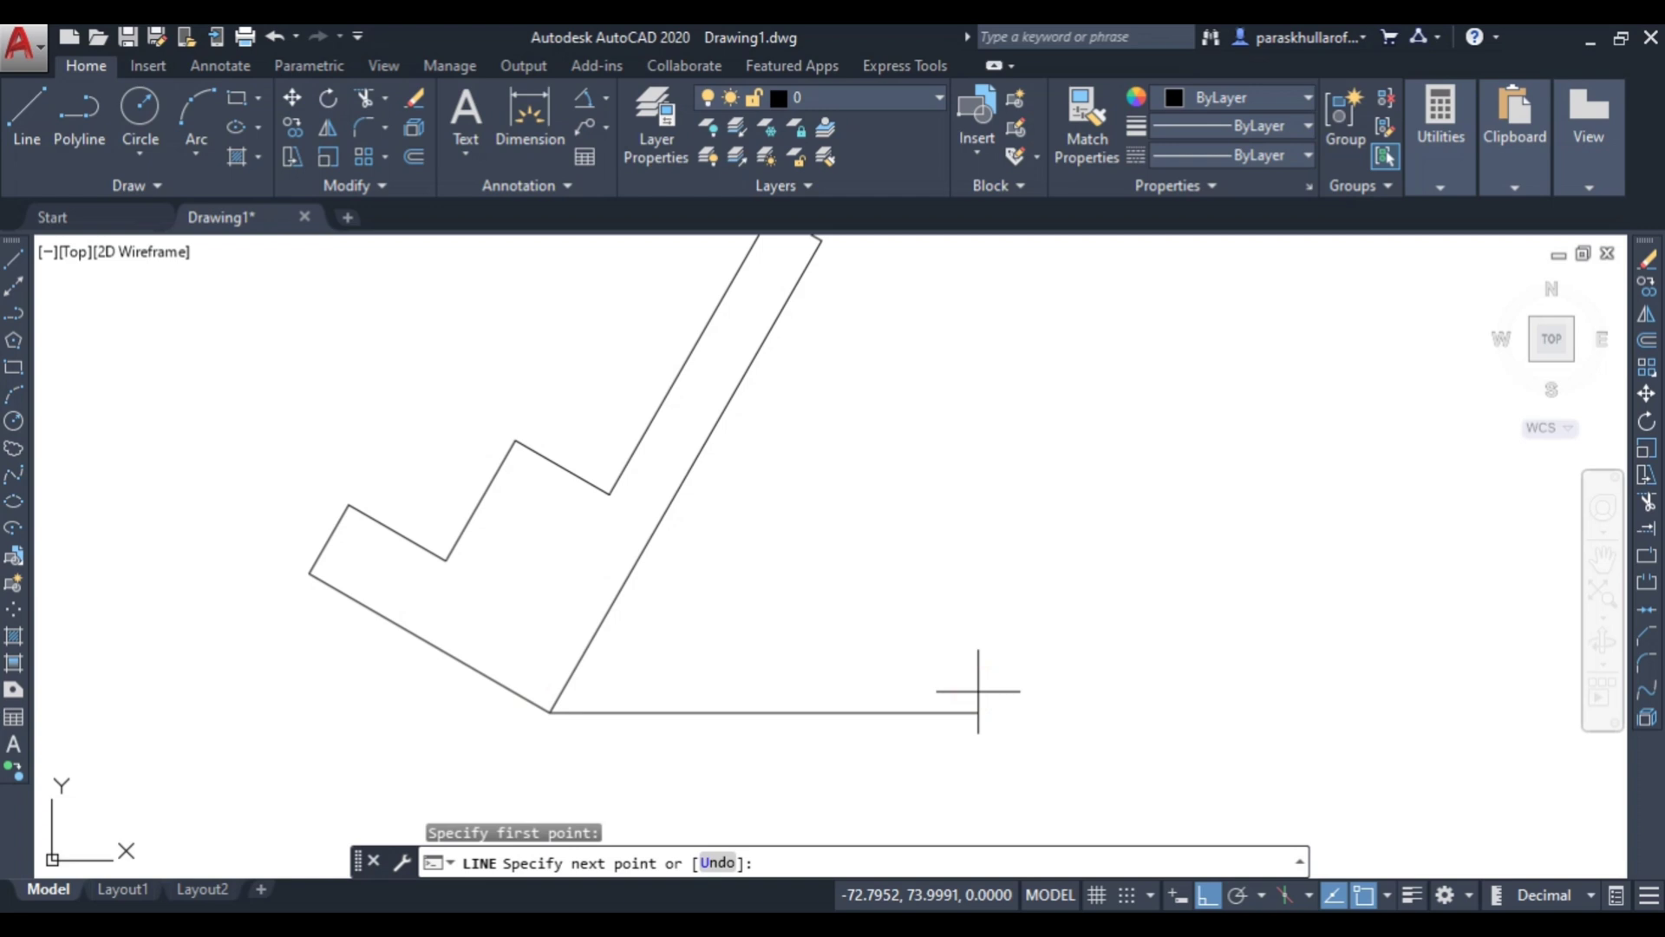
pyautogui.rightClick(1043, 546)
pyautogui.click(1089, 561)
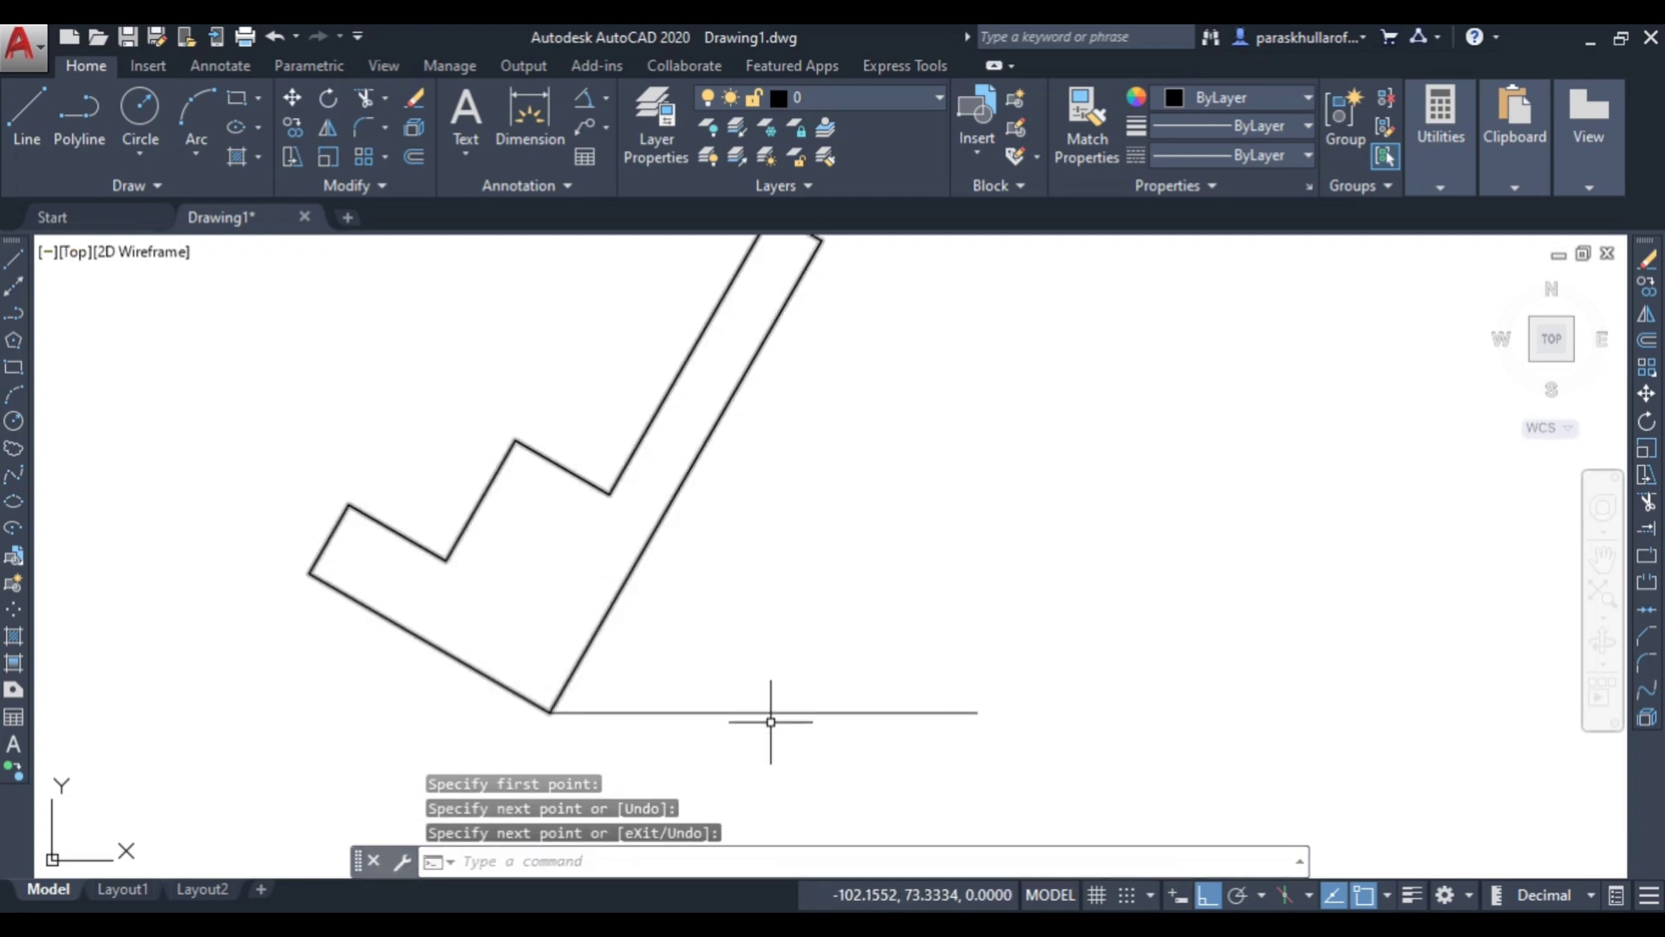
# Step: Add a 60° angular dimension between the long diagonal edge and the horizontal line
pyautogui.click(584, 99)
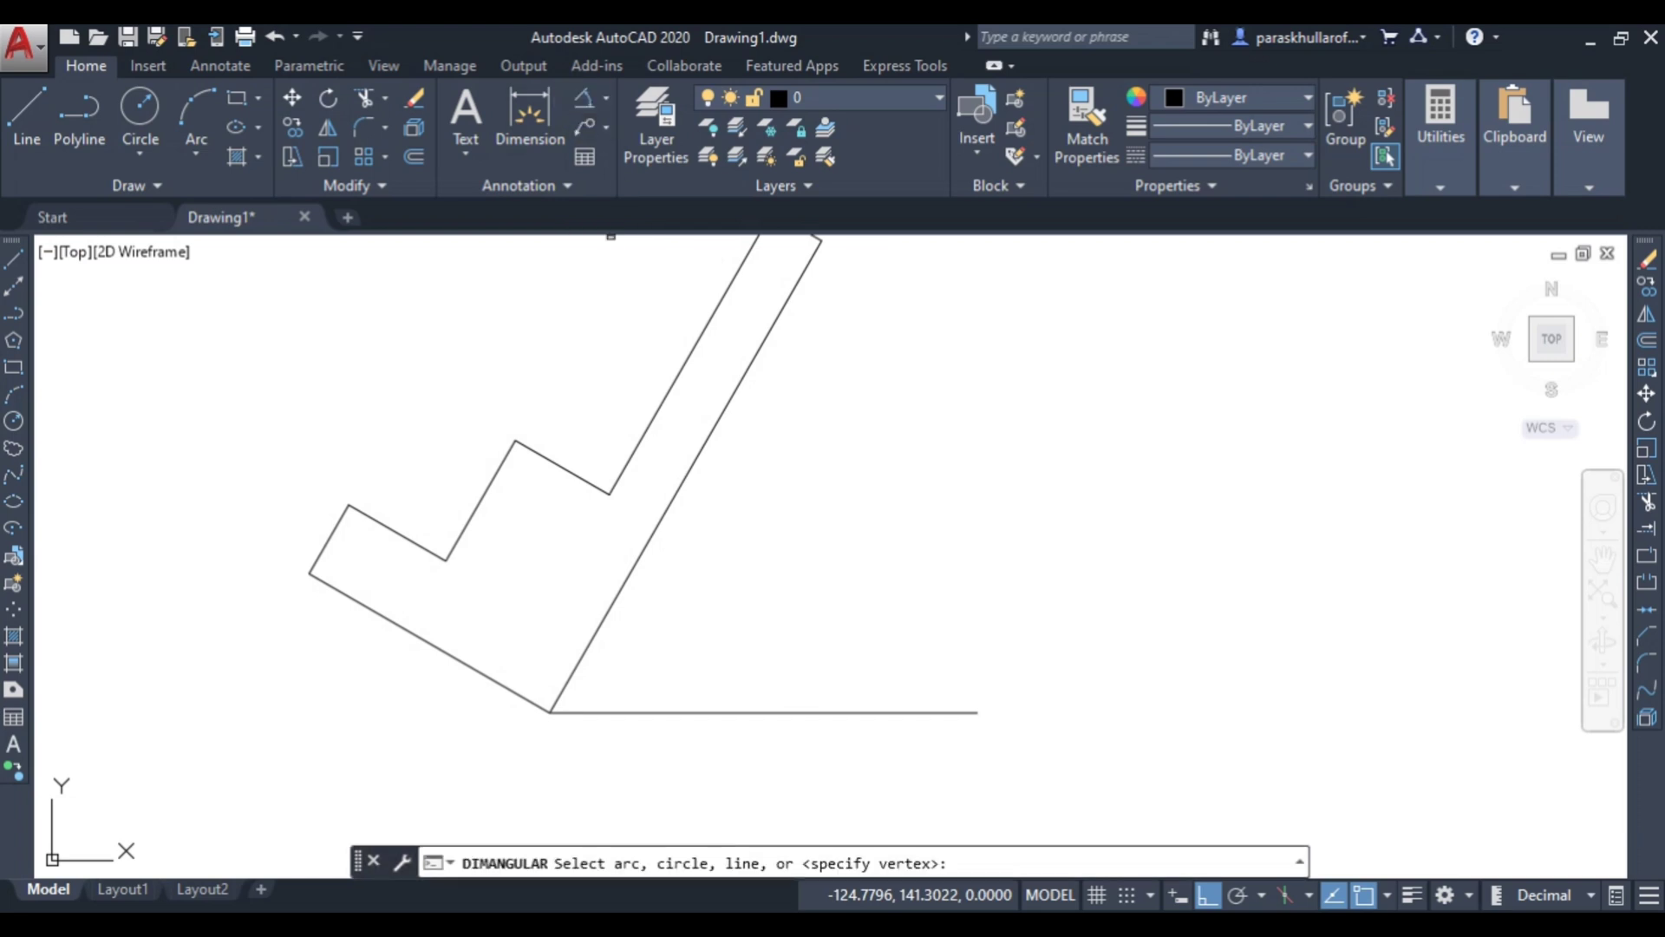
pyautogui.click(678, 483)
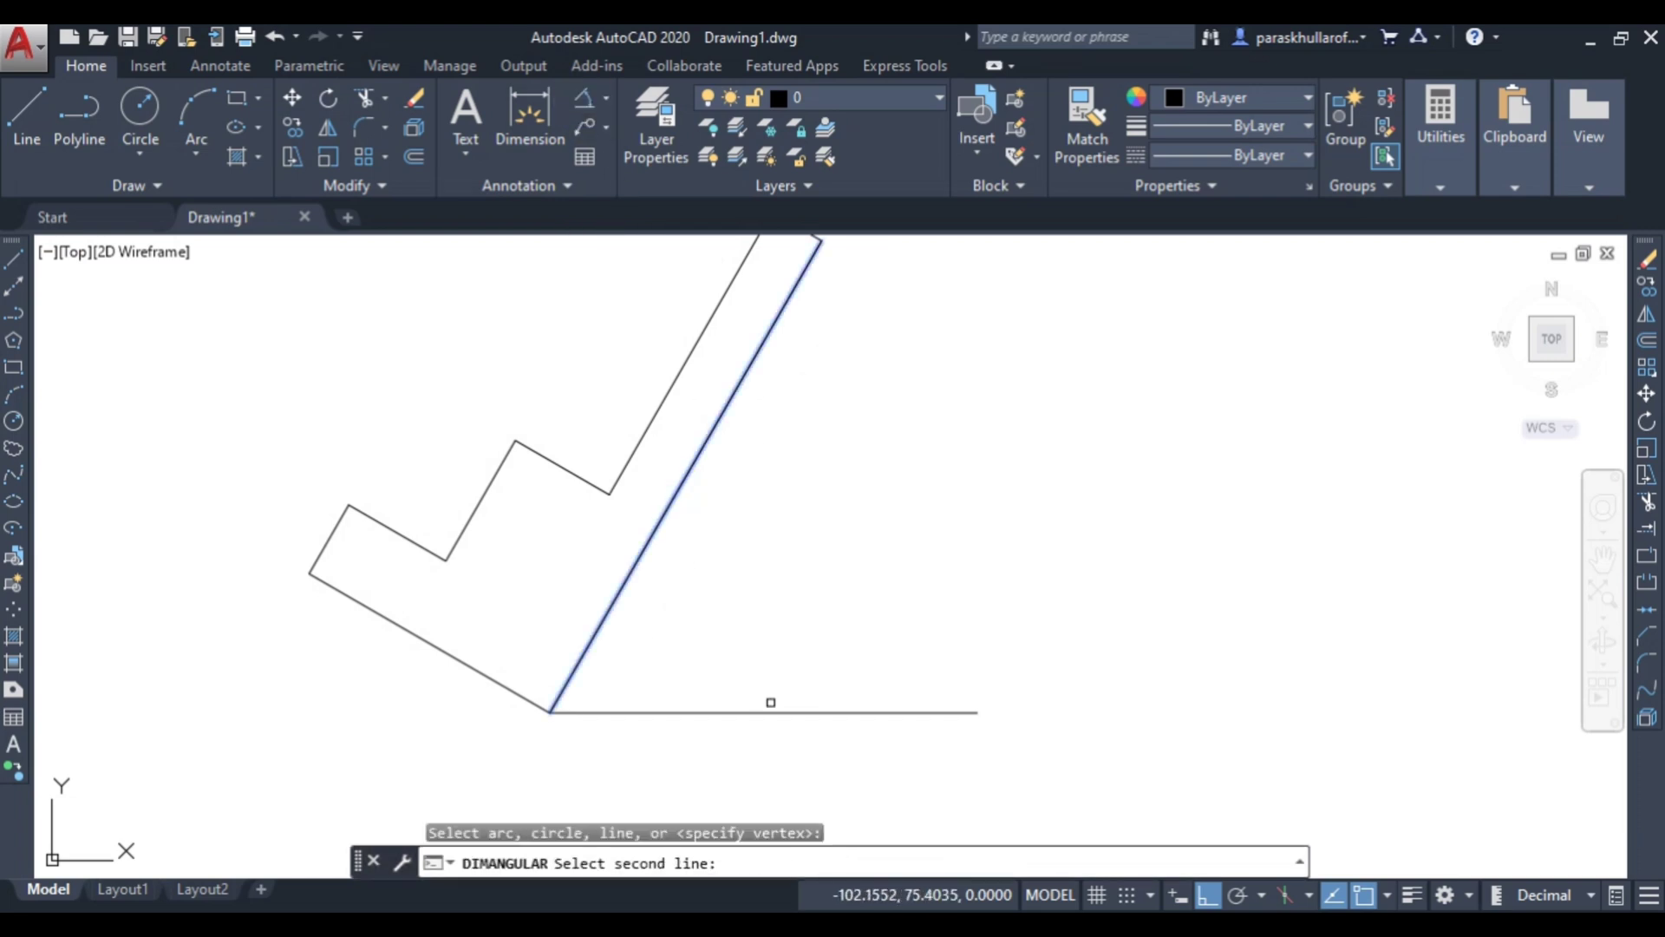
pyautogui.click(777, 712)
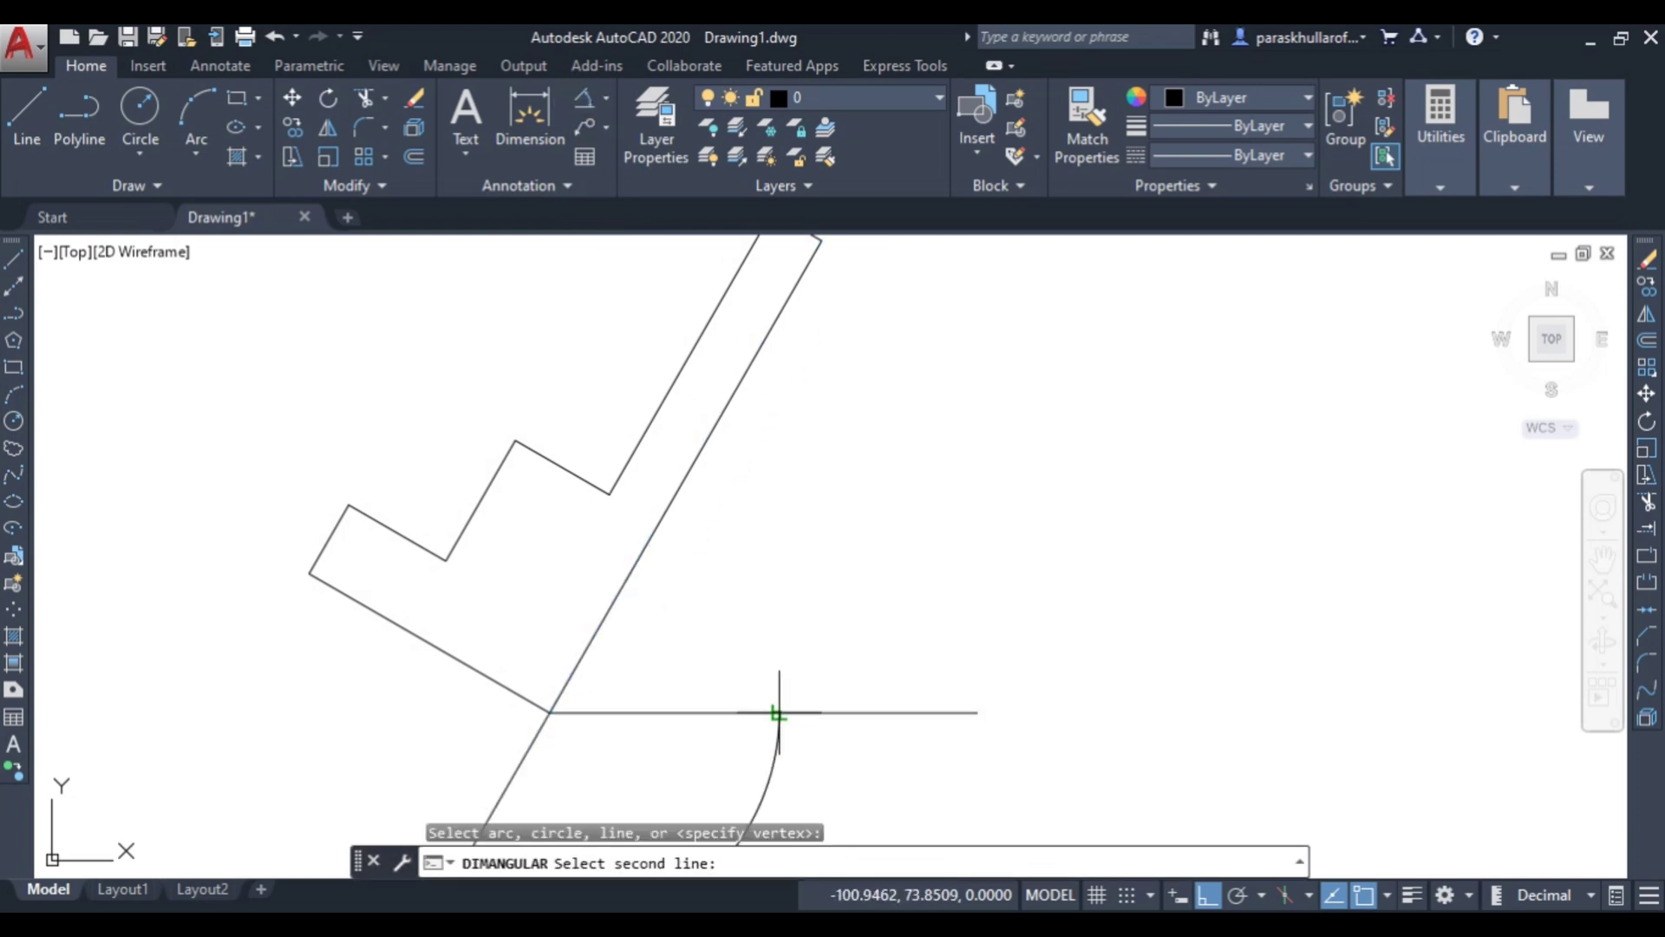
pyautogui.click(780, 642)
pyautogui.scroll(5, 777, 638)
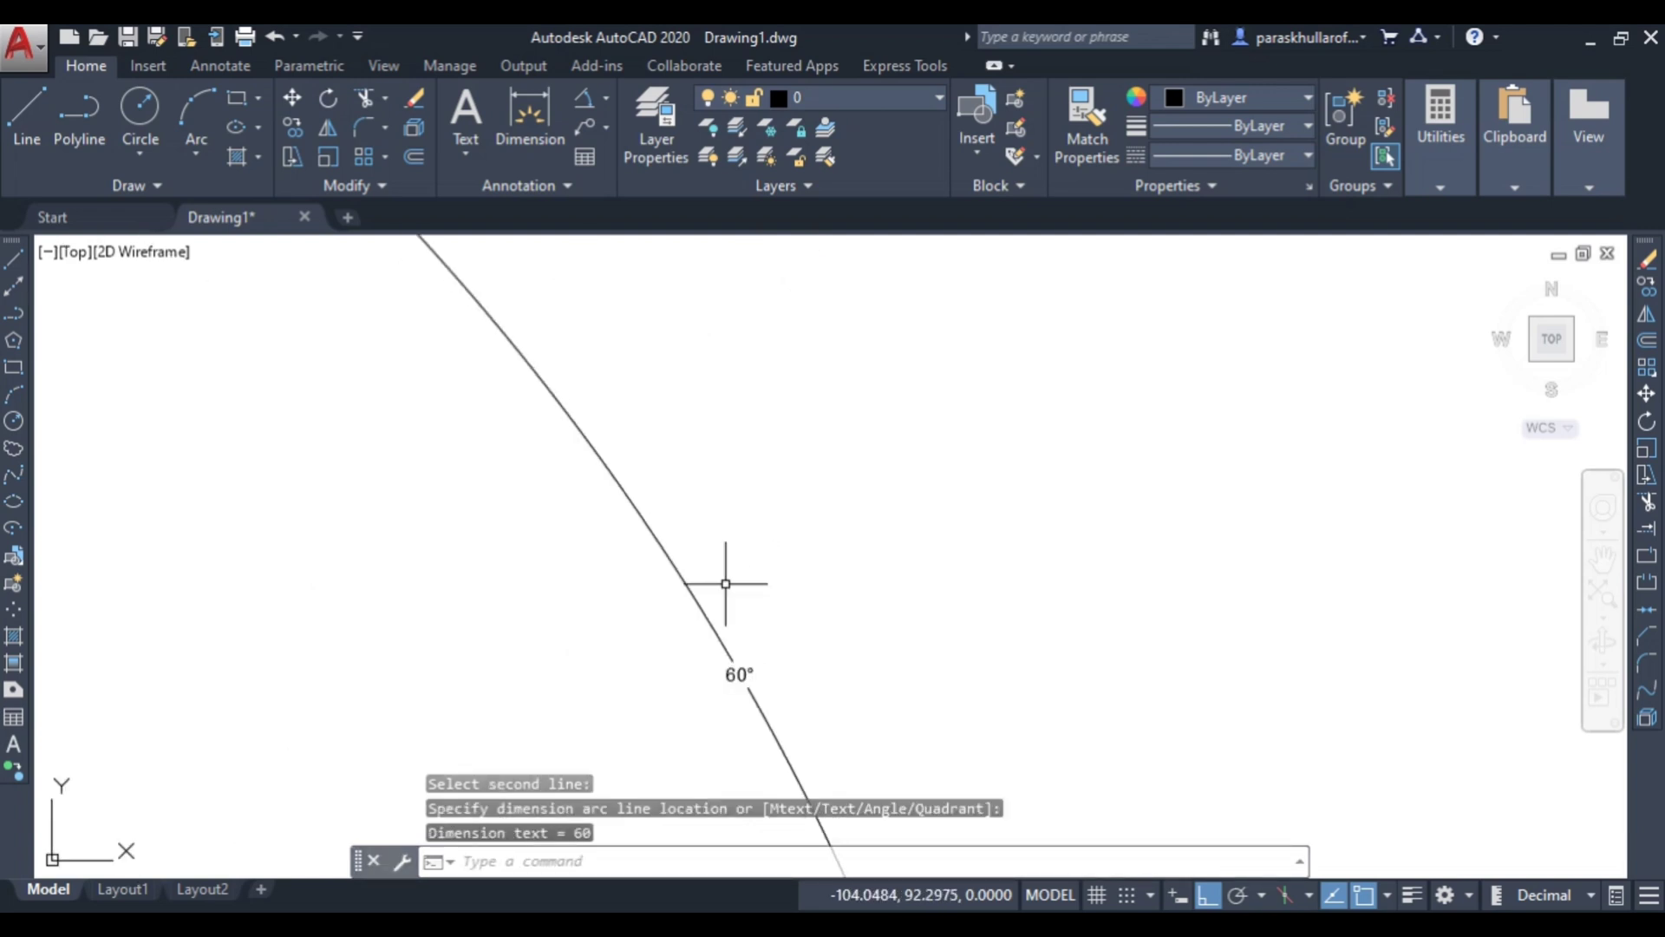
pyautogui.scroll(2, 863, 640)
pyautogui.moveTo(815, 628); pyautogui.dragTo(826, 579, button='middle')
# Step: Select all objects and delete them, leaving an empty drawing
pyautogui.press('Escape')
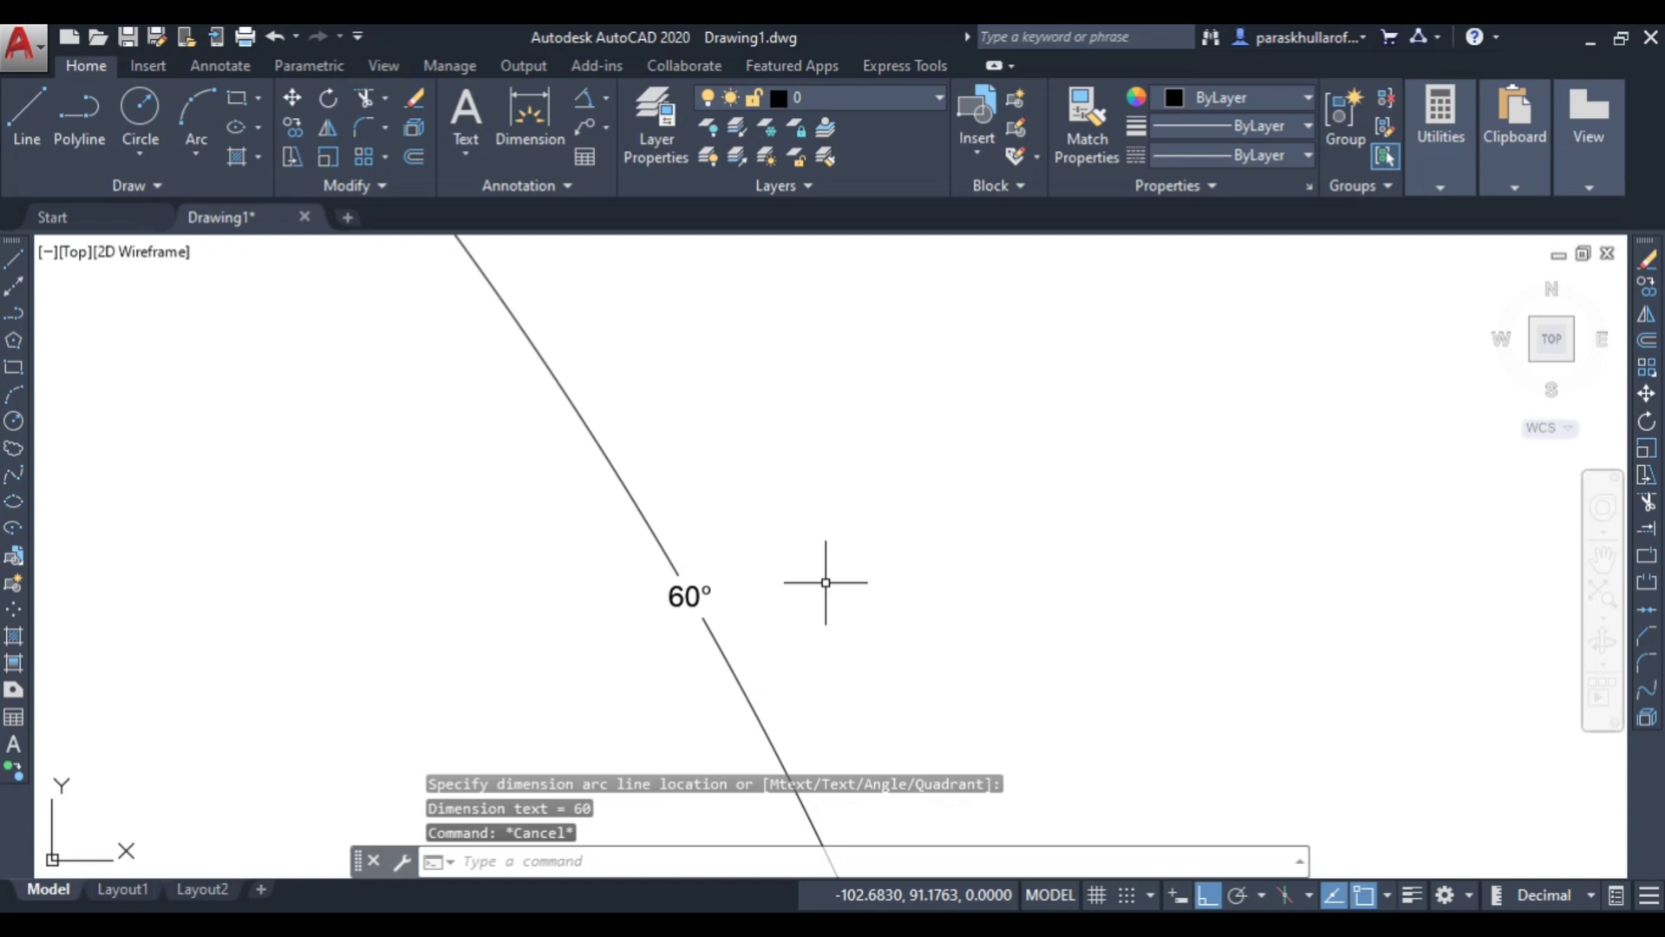
pyautogui.hotkey('ctrl', 'a')
pyautogui.press('Delete')
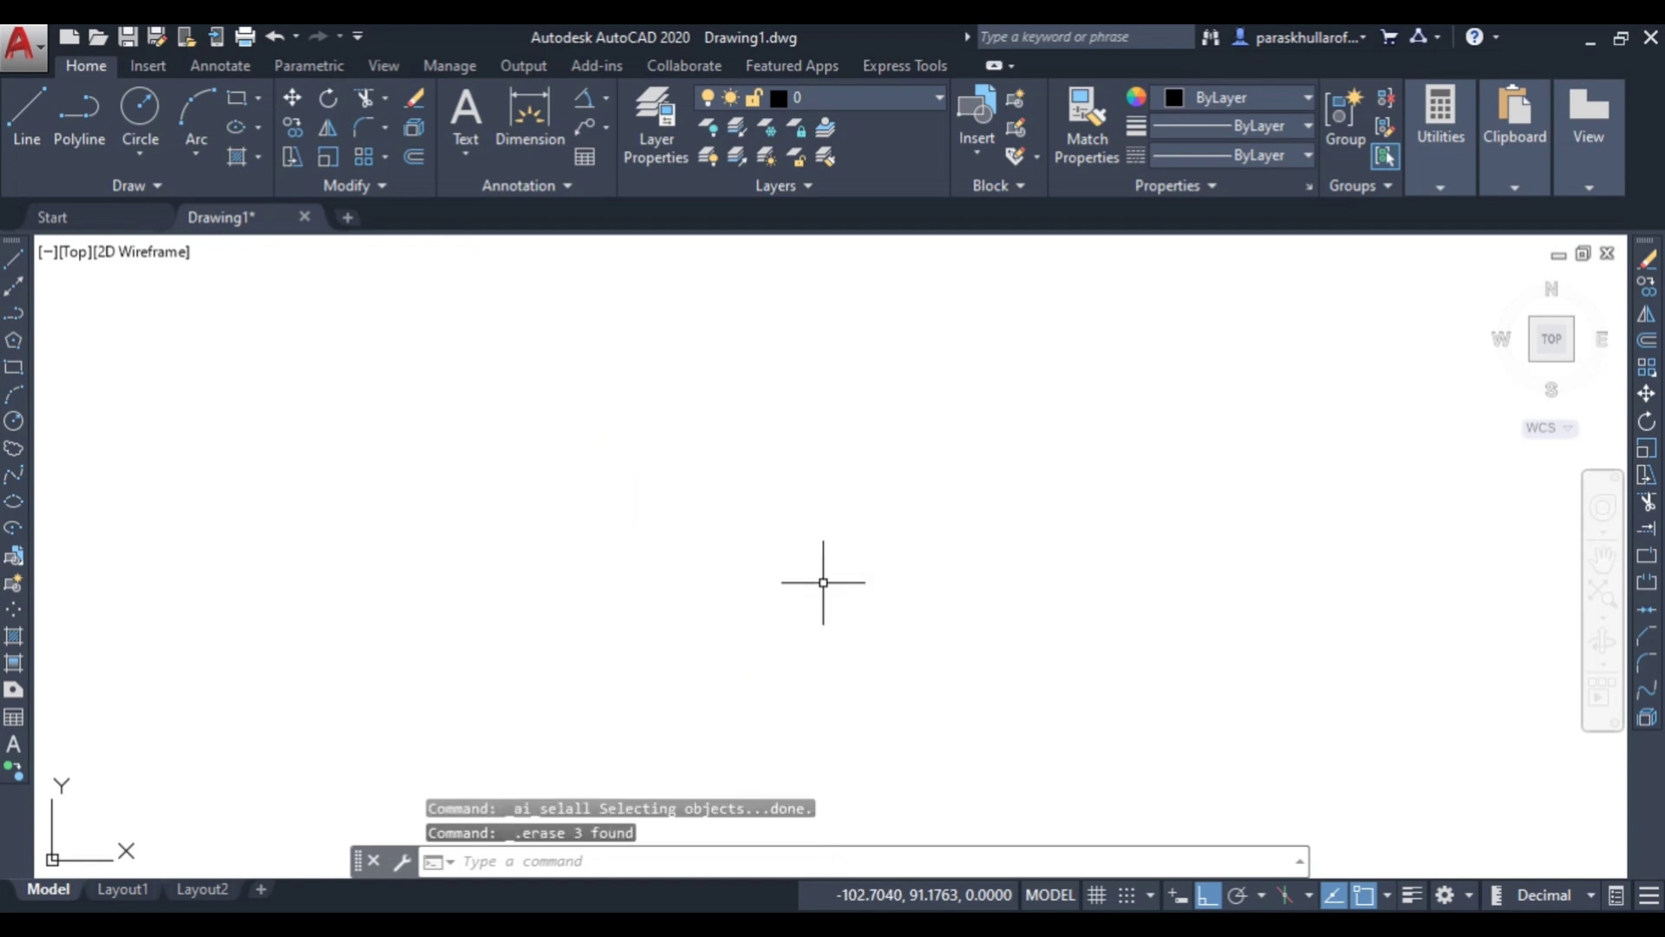